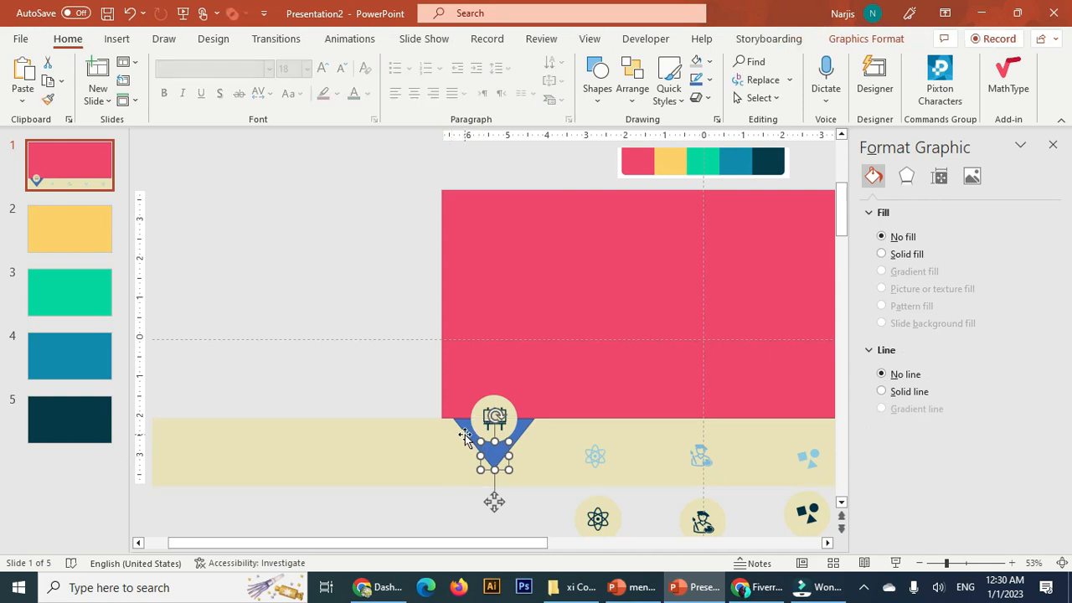
- Subtract the blue triangle from the beige bar to cut a notch beneath the board icon's circle
left_click(415, 447)
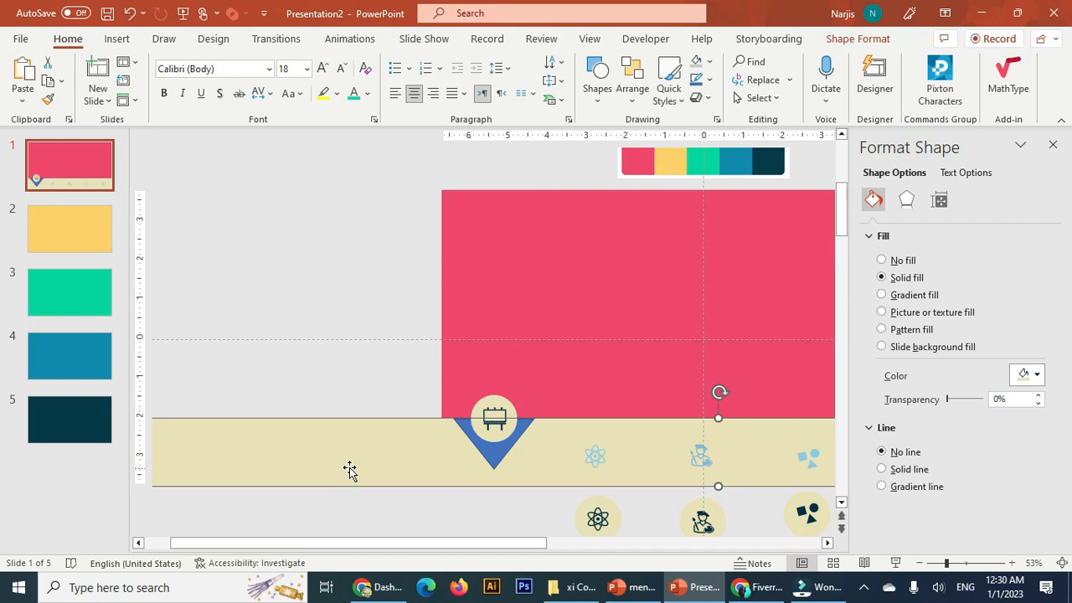
left_click(461, 426, "shift")
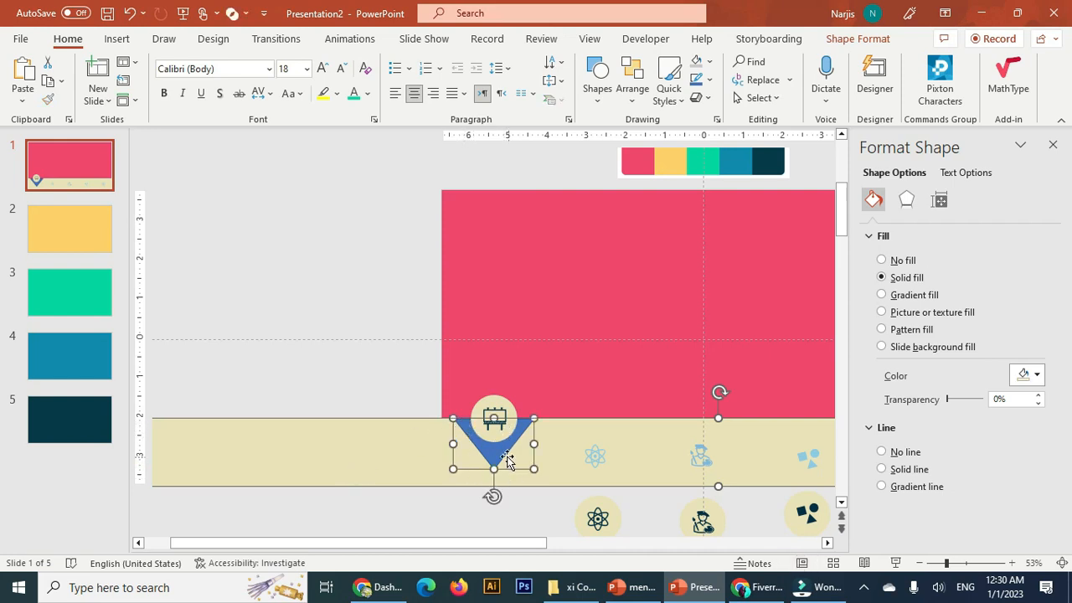
left_click(247, 14)
left_click(260, 126)
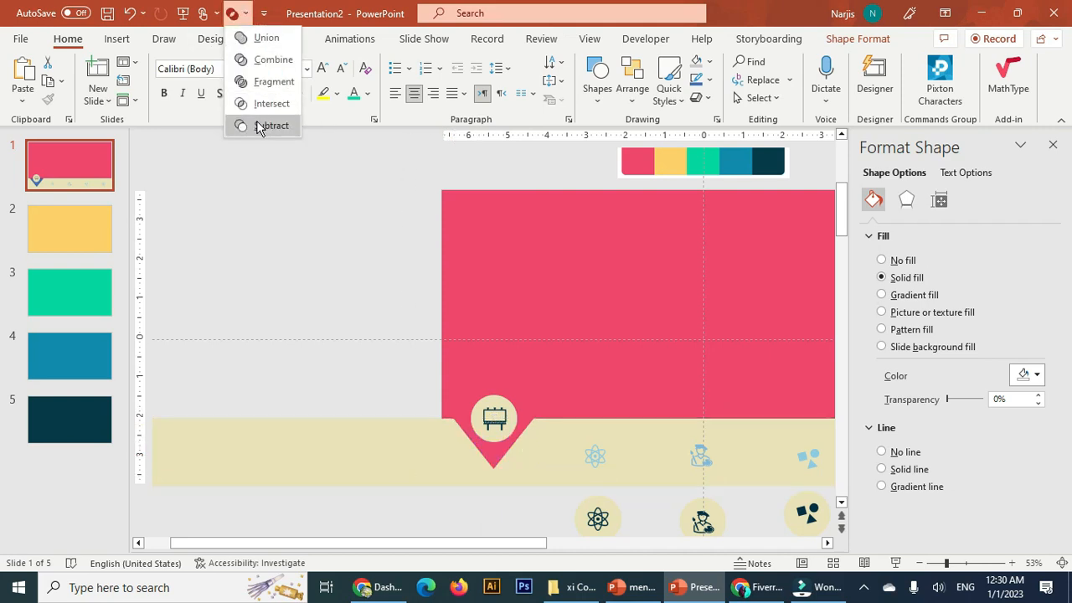
left_click(258, 127)
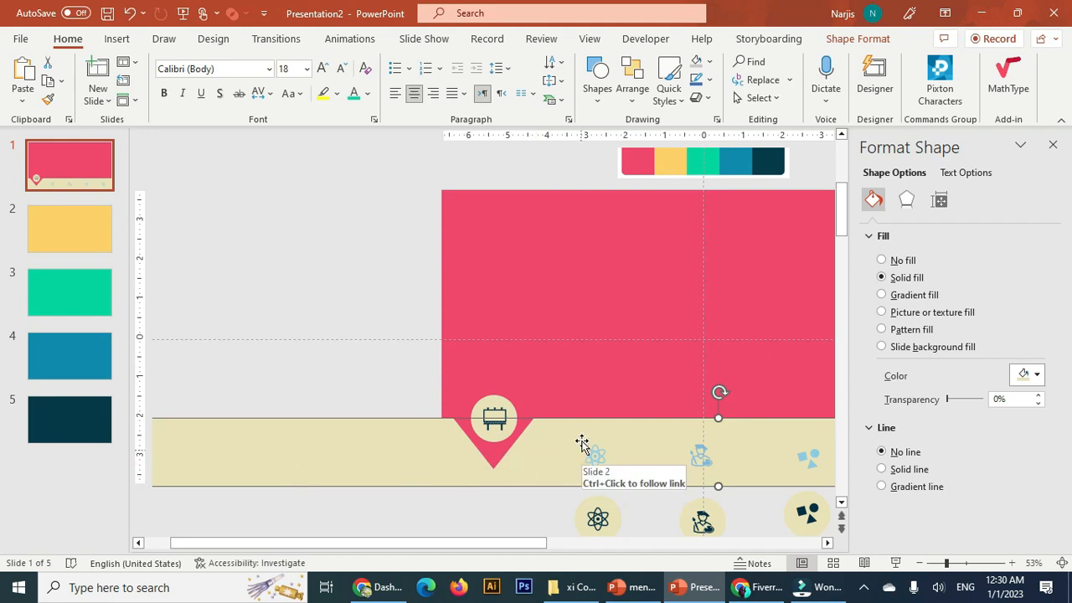
- Edit the beige bar's points to round the notch's lower tip into a wide curve and raise it closer to the circle
left_click(497, 438)
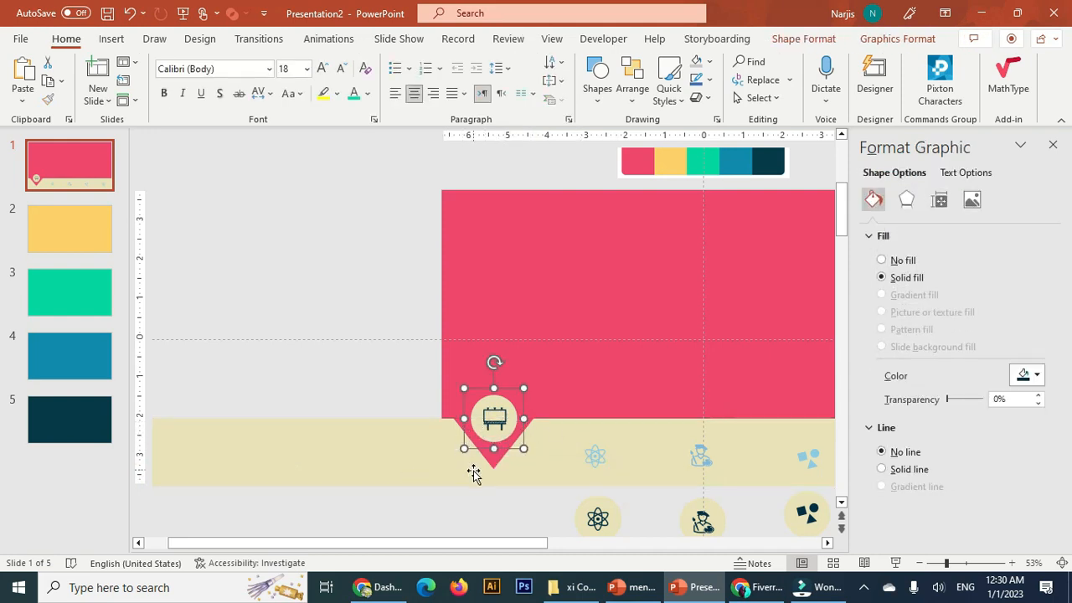
left_click(428, 463)
right_click(428, 464)
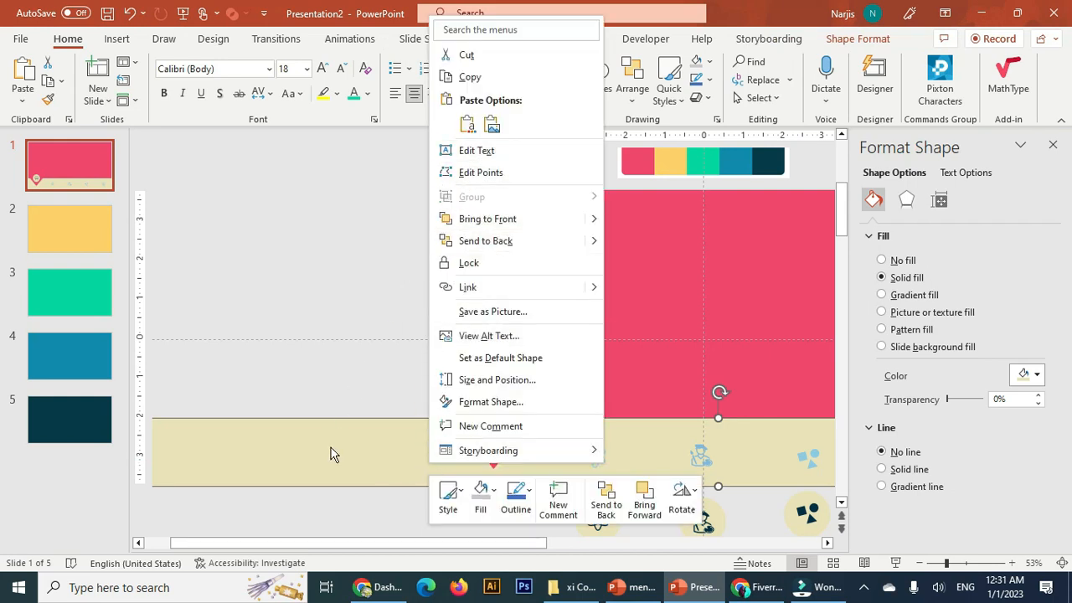
left_click(474, 172)
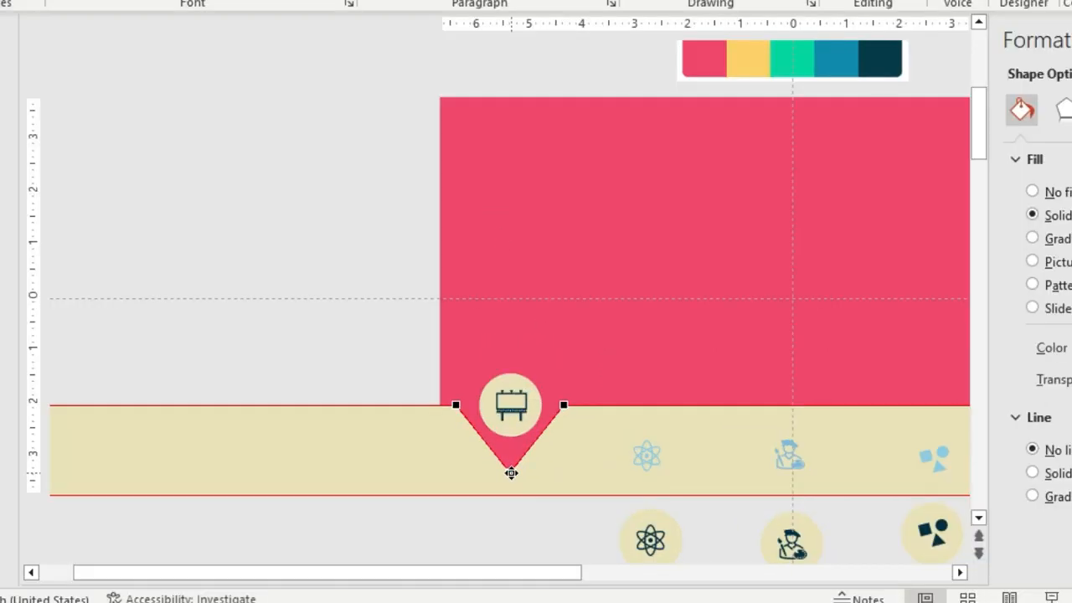
left_click(511, 473)
scroll(510, 299, "down", 3)
scroll(509, 299, "up", 3)
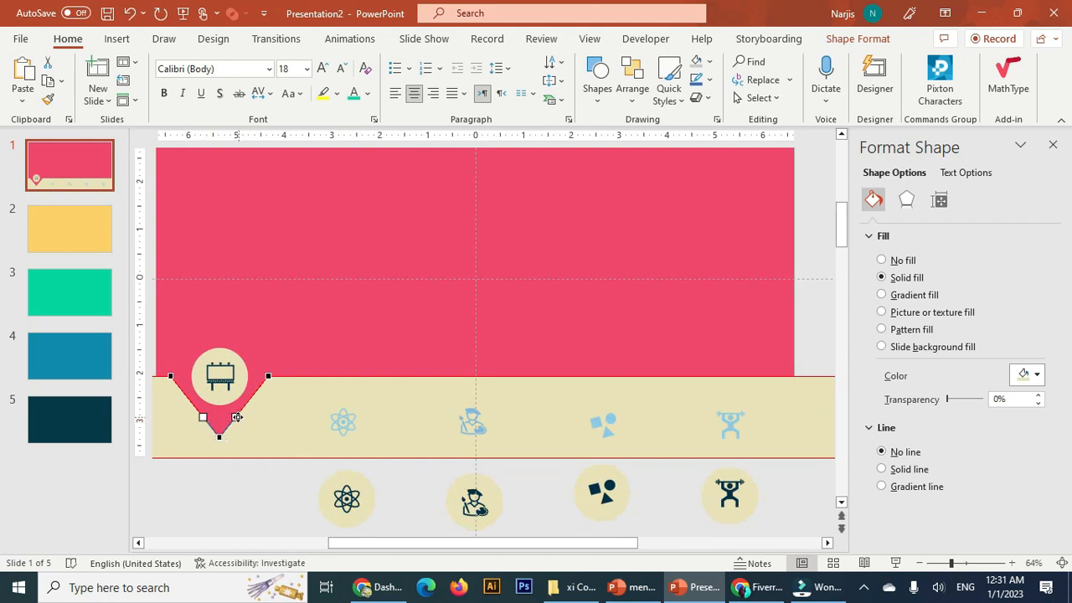
left_click_drag(203, 417, 203, 457)
left_click_drag(236, 417, 248, 437)
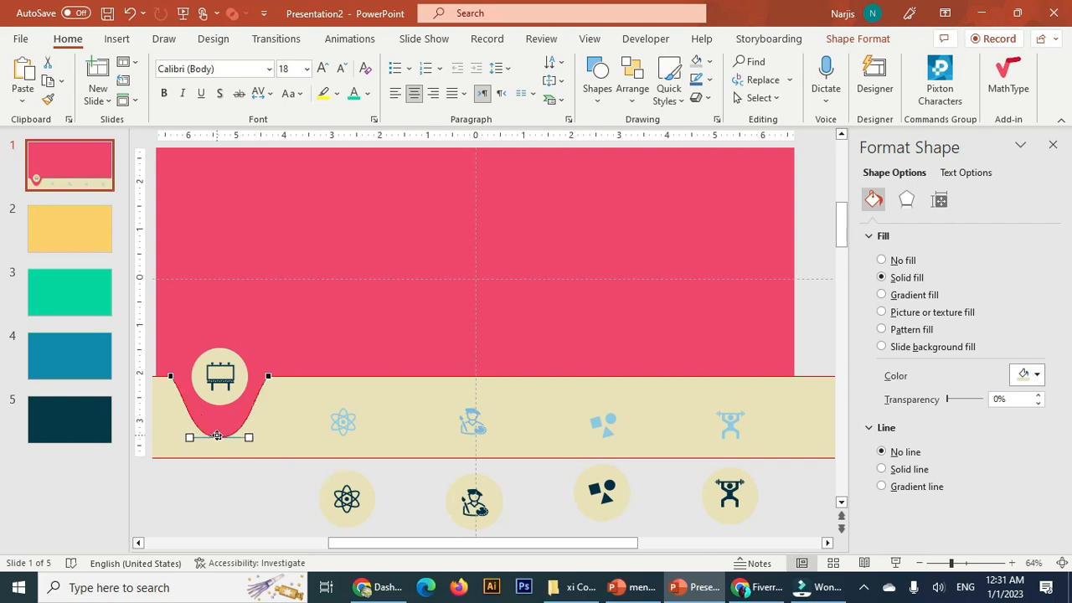
left_click_drag(219, 437, 218, 420)
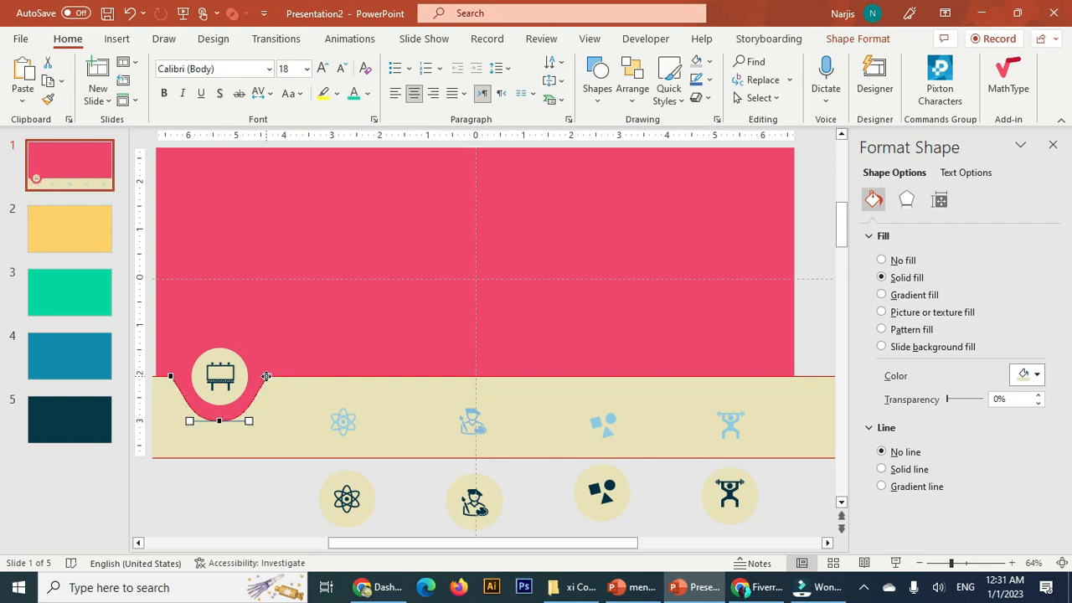
- Smooth the notch's two upper corner points so the bar's edge flows into the curve
left_click(266, 376)
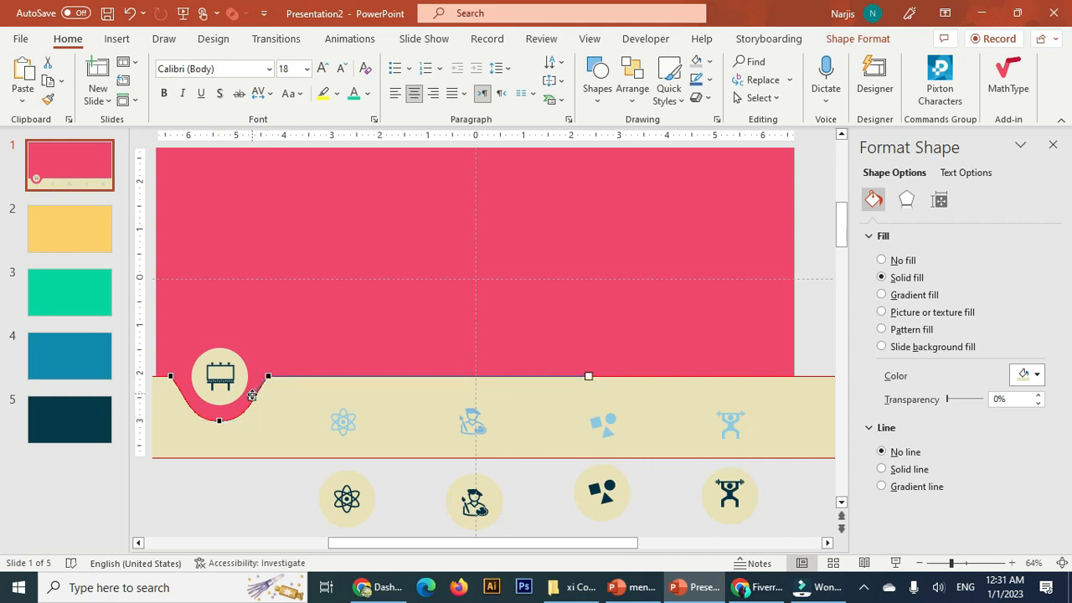
left_click_drag(252, 396, 247, 383)
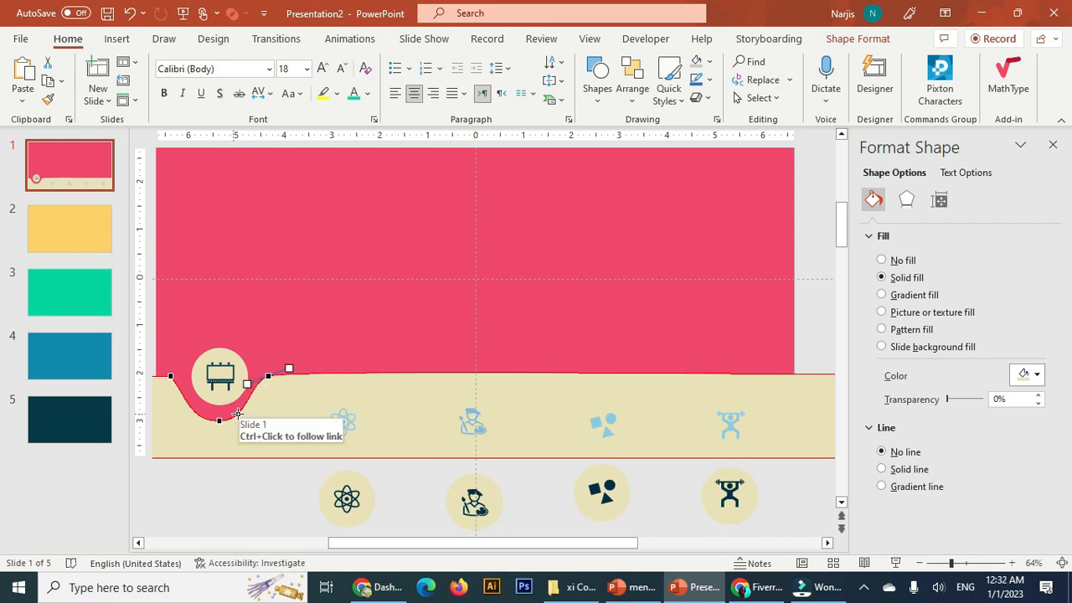
left_click(172, 377)
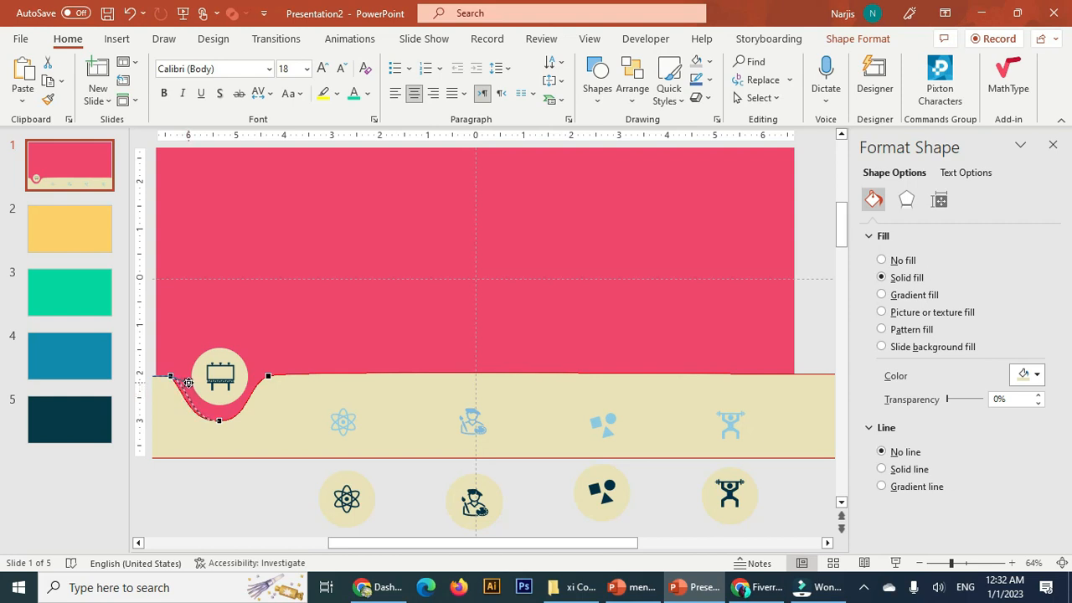
left_click_drag(188, 383, 187, 383)
left_click(265, 430)
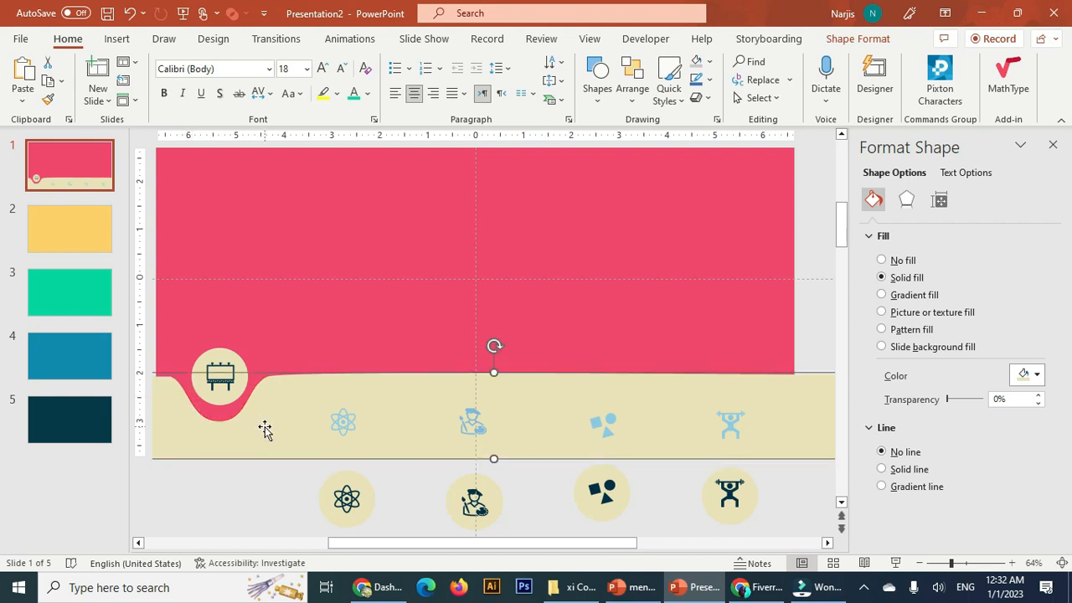
left_click(221, 408)
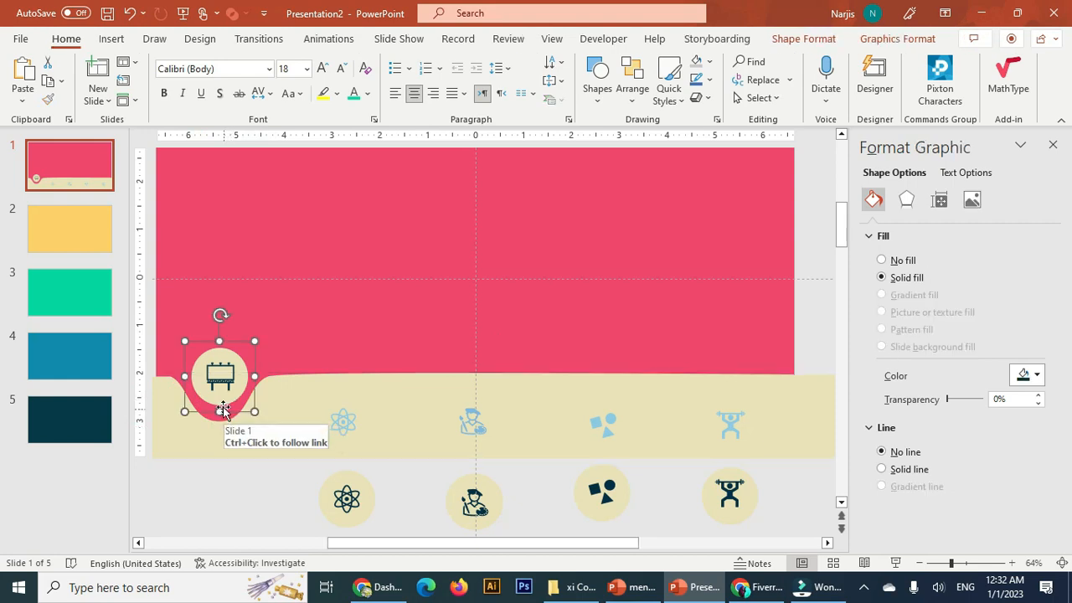
left_click(259, 422)
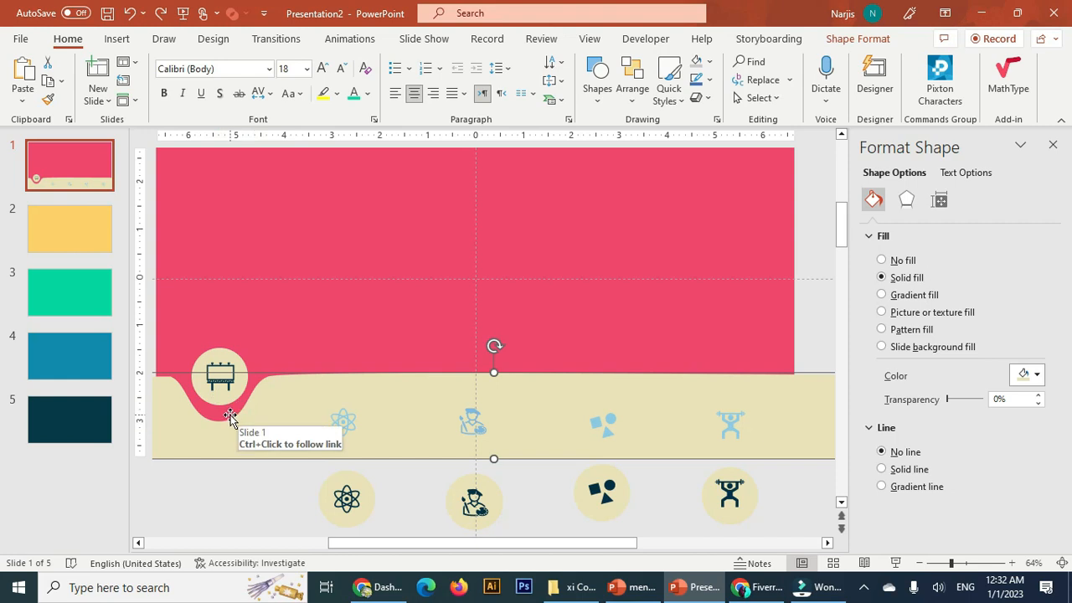
left_click(230, 418)
left_click(263, 400)
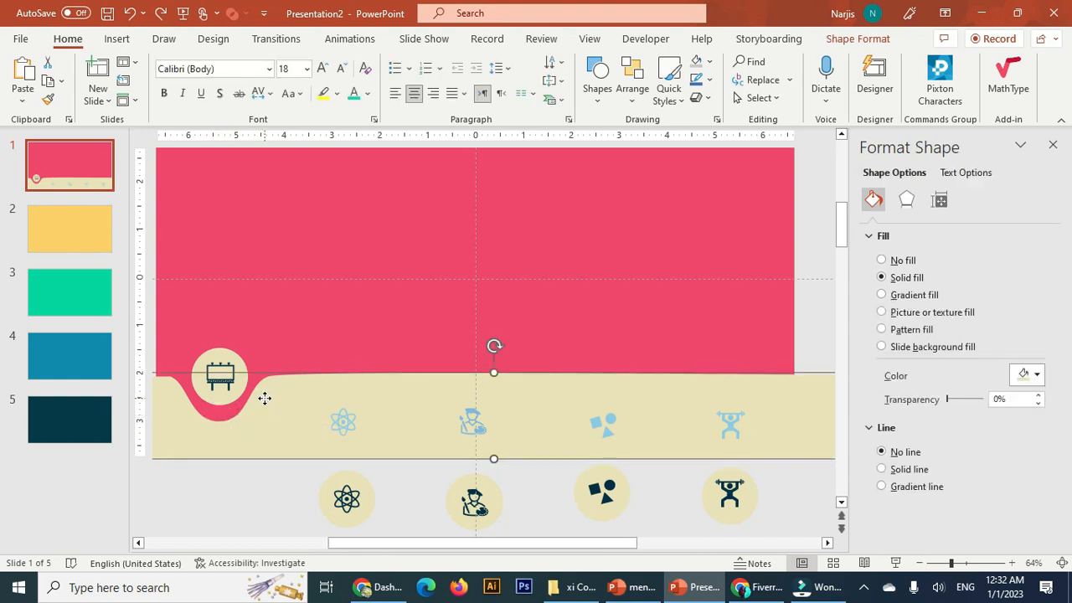
right_click(266, 404)
left_click(332, 279)
- Copy all objects of slide 1 and paste them onto the yellow slide 2
left_click(945, 564)
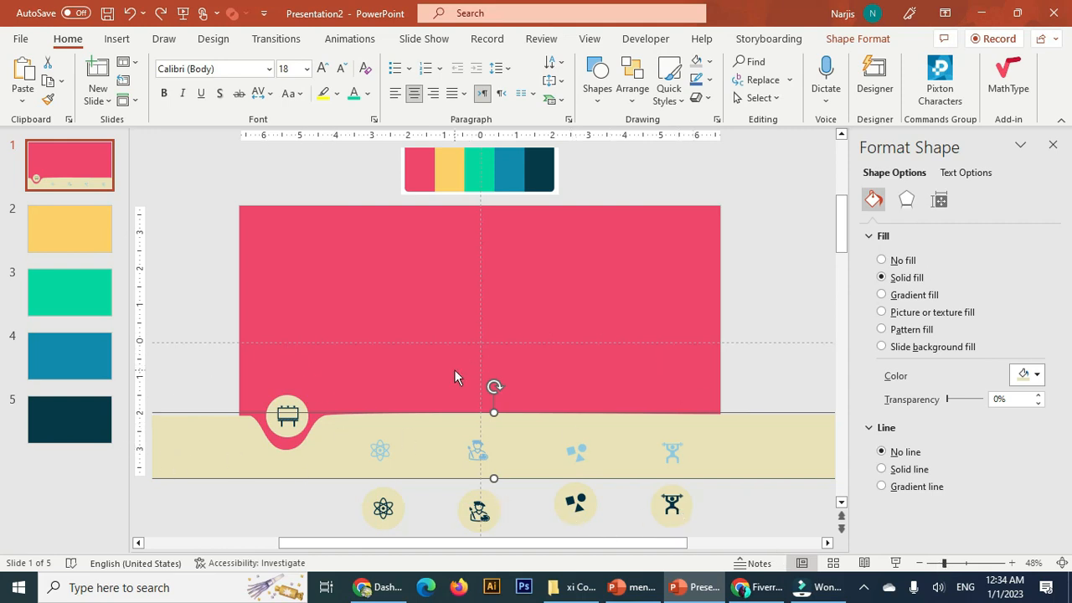
key("ctrl+a")
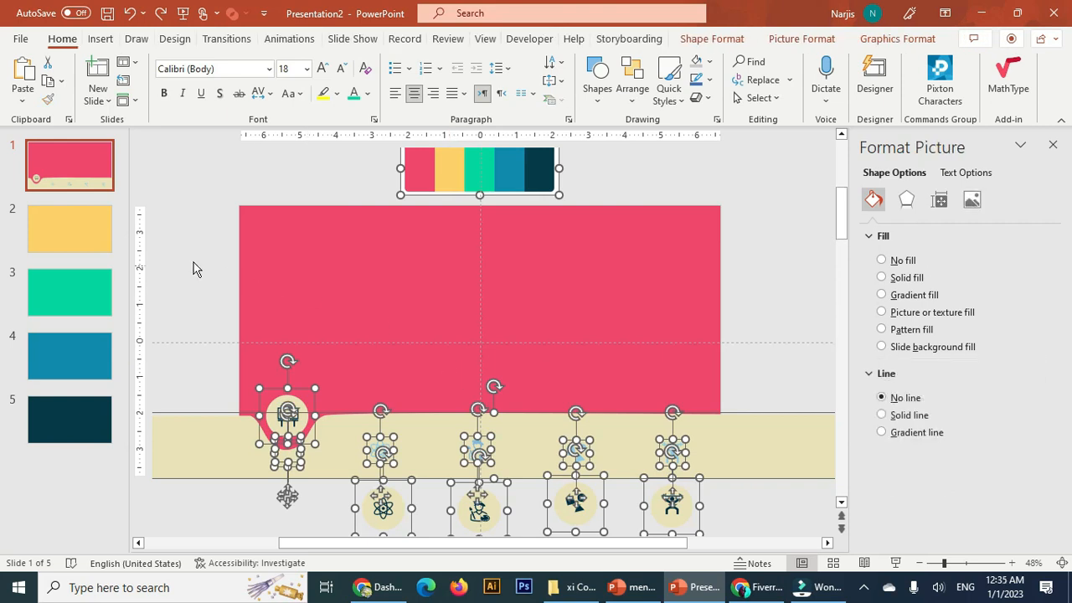
left_click(93, 223)
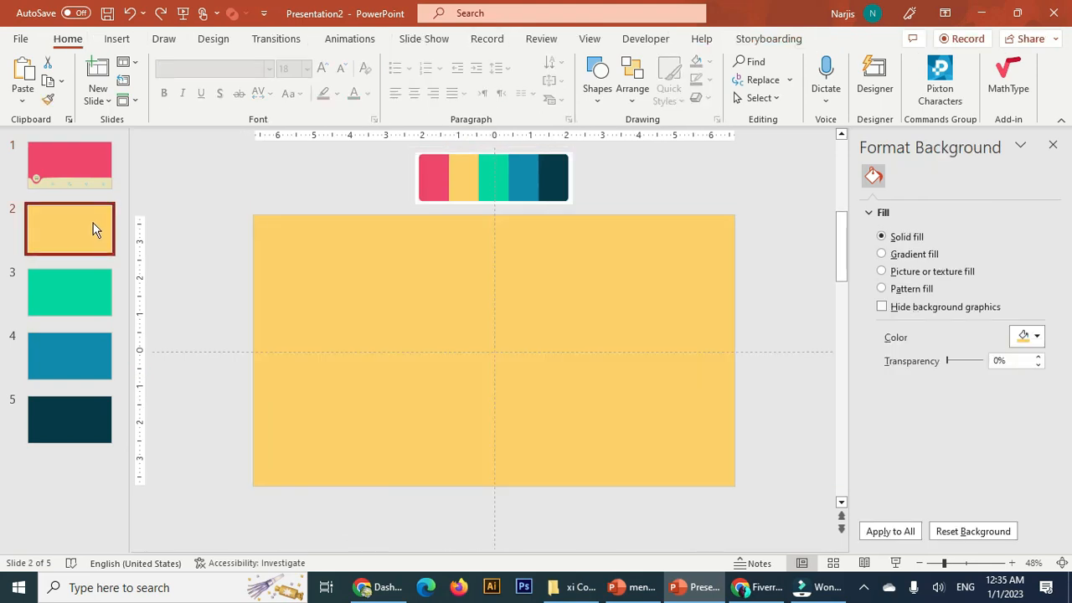
key("ctrl+v")
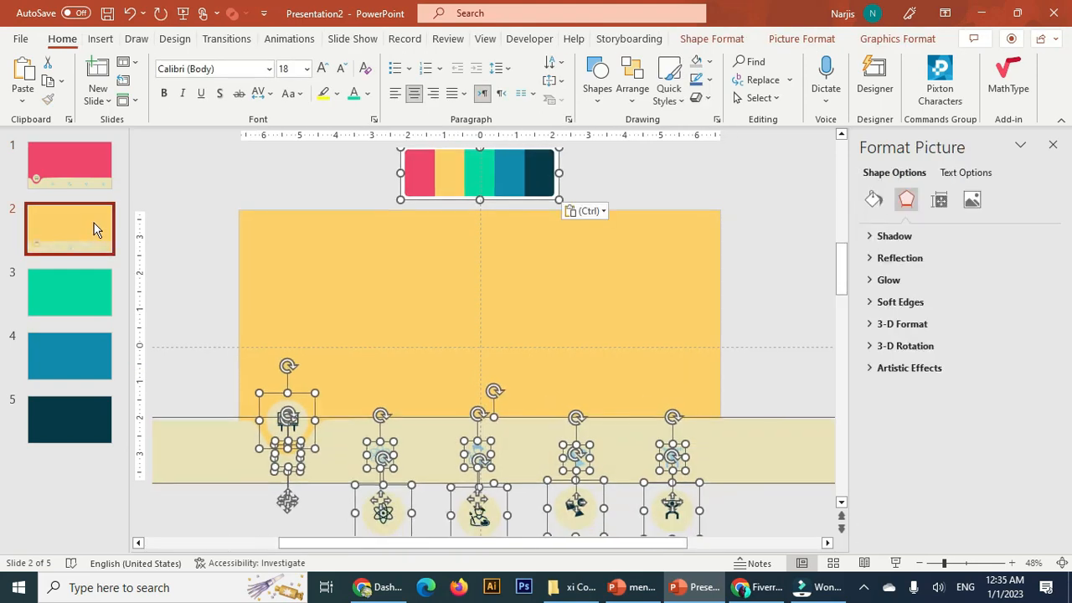
left_click(318, 507)
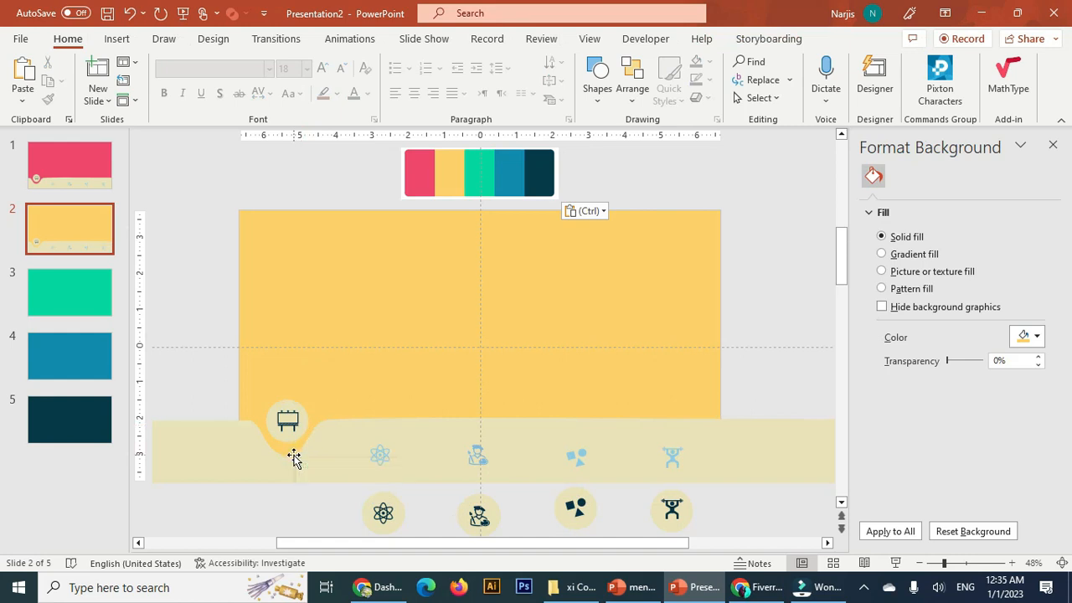
- Give the unfilled board icon on slide 2's bar a solid light blue fill
left_click(294, 456)
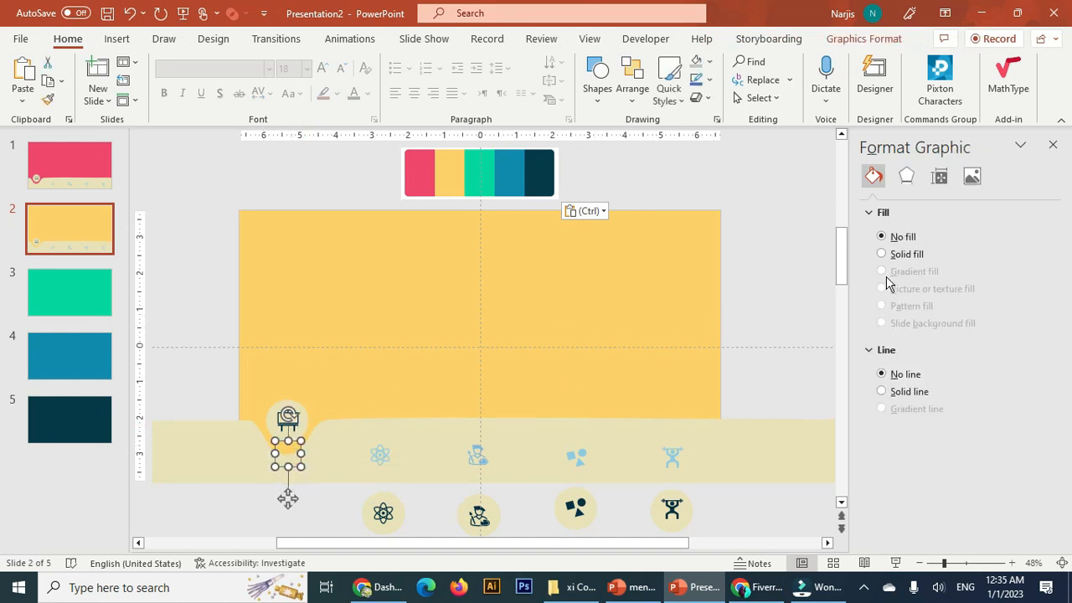
left_click(882, 255)
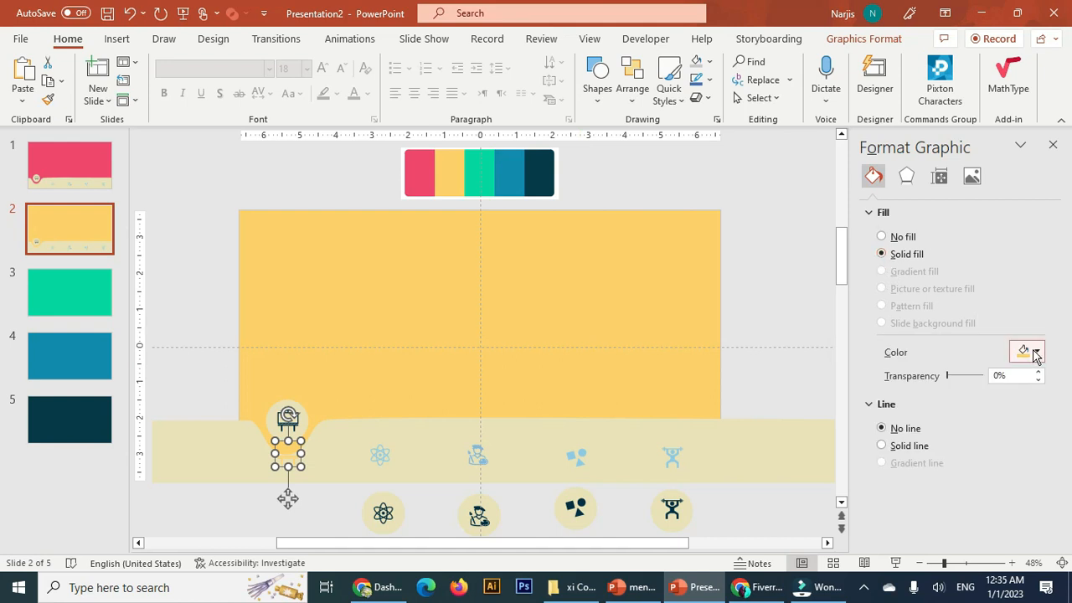
left_click(1036, 353)
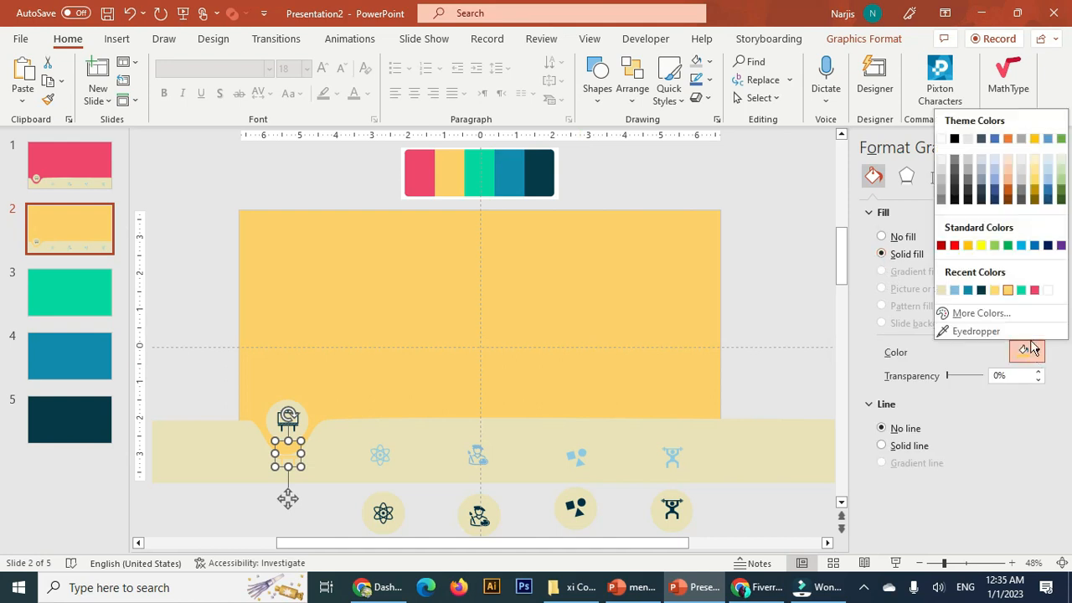
left_click(955, 291)
- Move the board icon's circle below the slide and raise the atom icon's circle to the bar's upper edge
left_click_drag(303, 425, 309, 514)
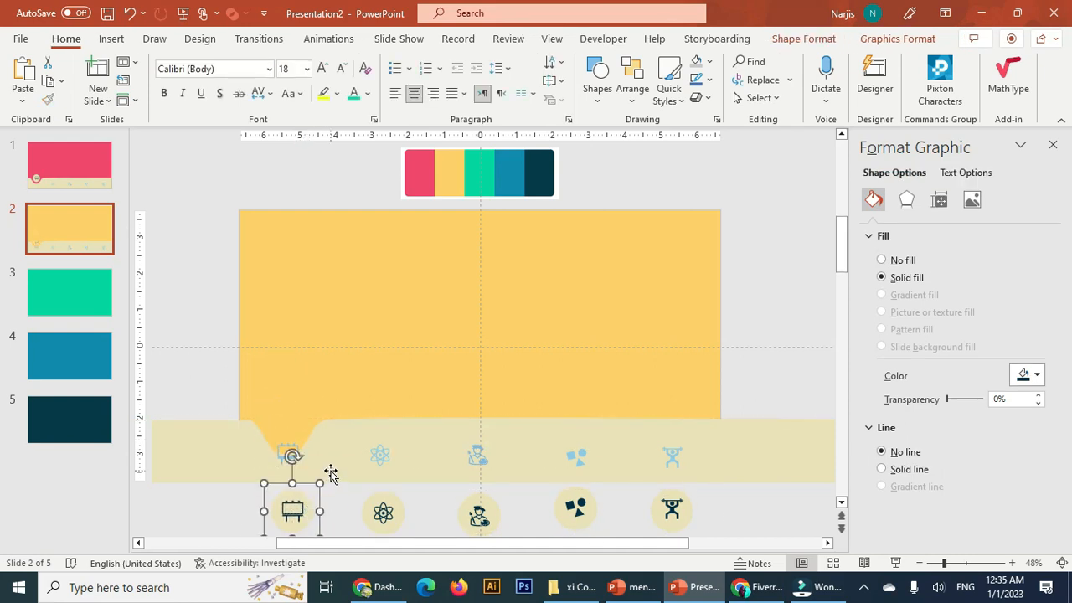
left_click(331, 474)
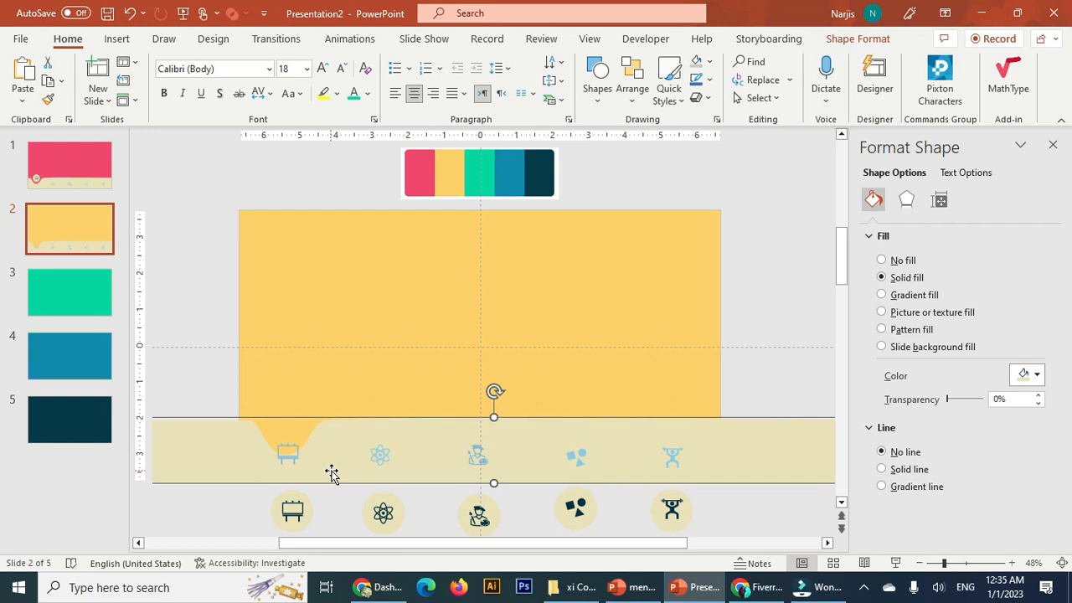
left_click_drag(383, 513, 379, 414)
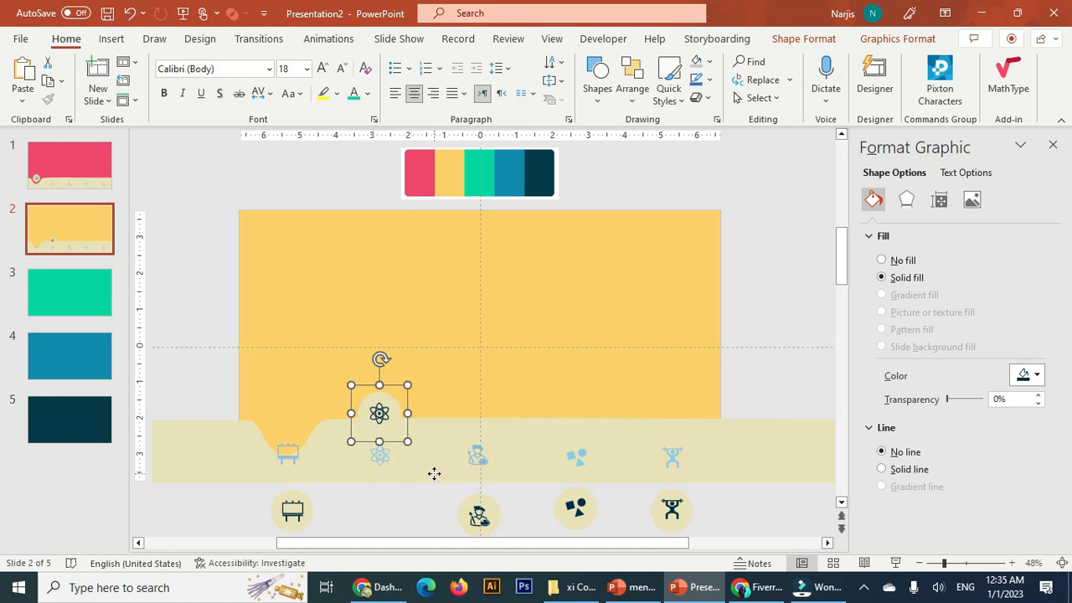
- Shift the beige bar to the right until its notch is centred under the atom icon's circle
left_click(434, 474)
key("Right")
key("Right")
key("Right")
key("Right")
key("Right")
key("Right")
key("Right")
key("Right")
key("Right")
key("Right")
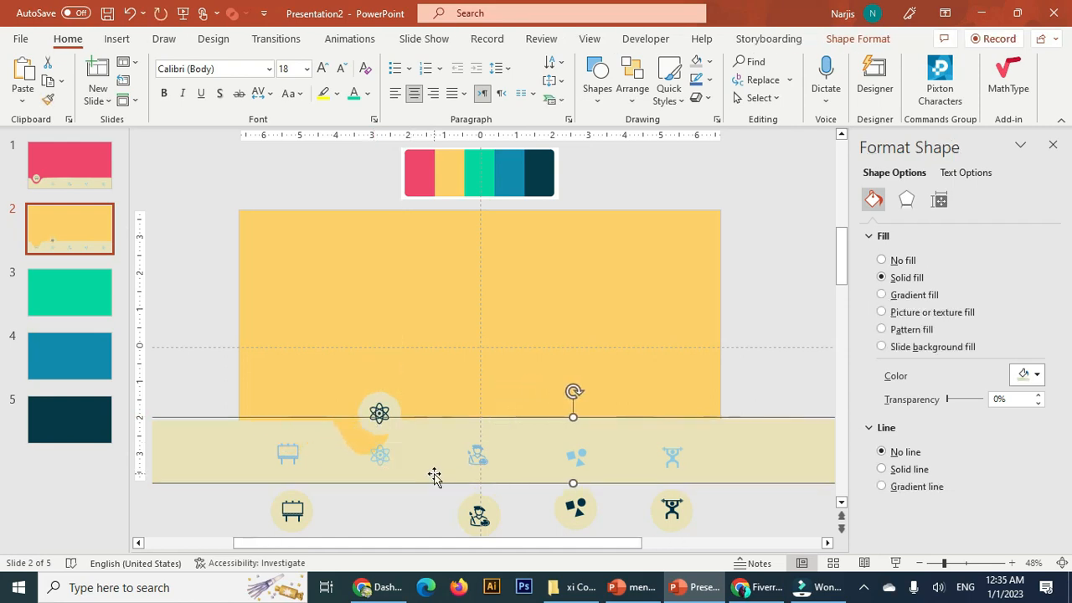
key("Left")
key("Left")
key("Left")
key("Left")
key("Left")
key("Left")
key("Left")
key("Left")
key("Left")
key("Left")
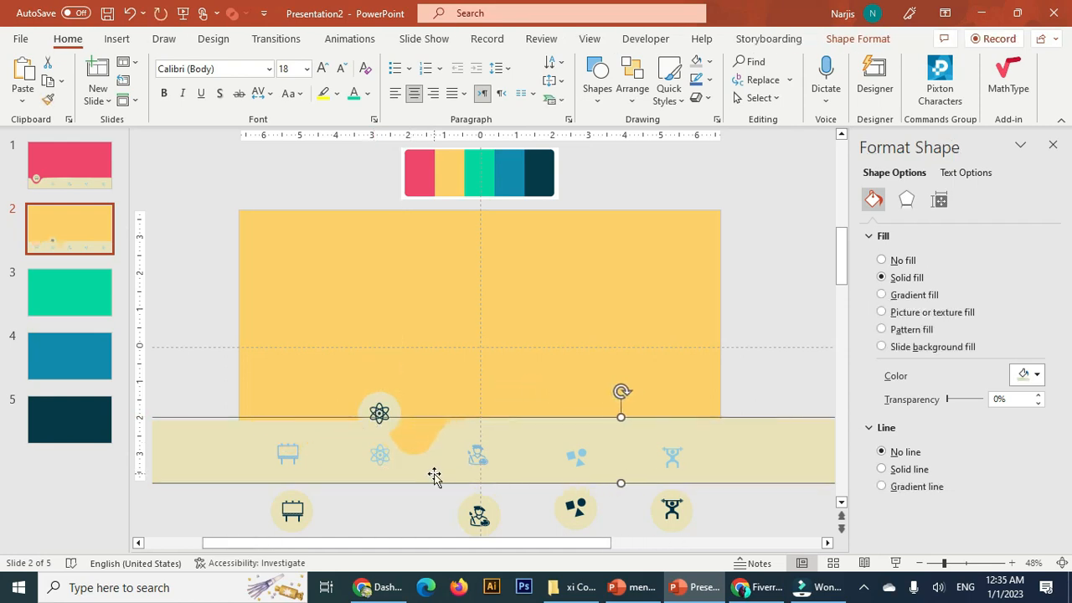
key("Left")
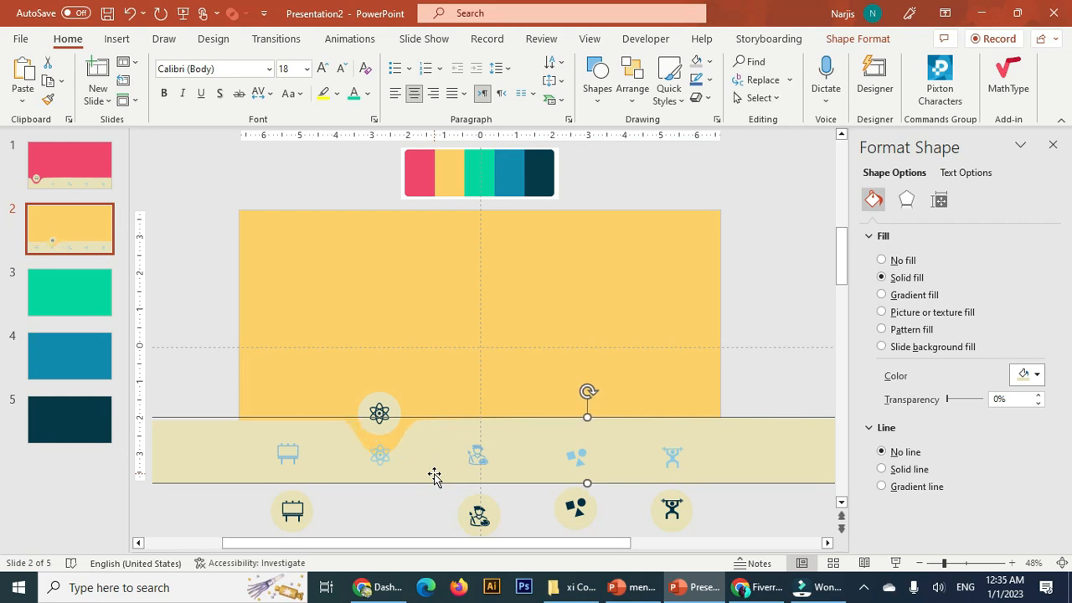
- Set the light blue atom icon in the notch to no fill
left_click(380, 455)
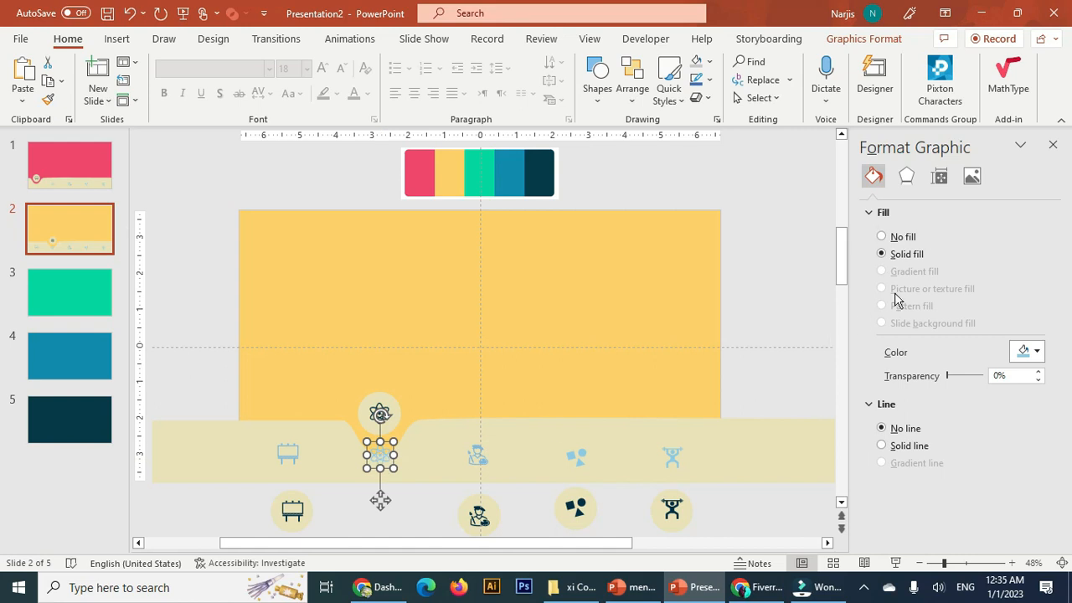
left_click(884, 237)
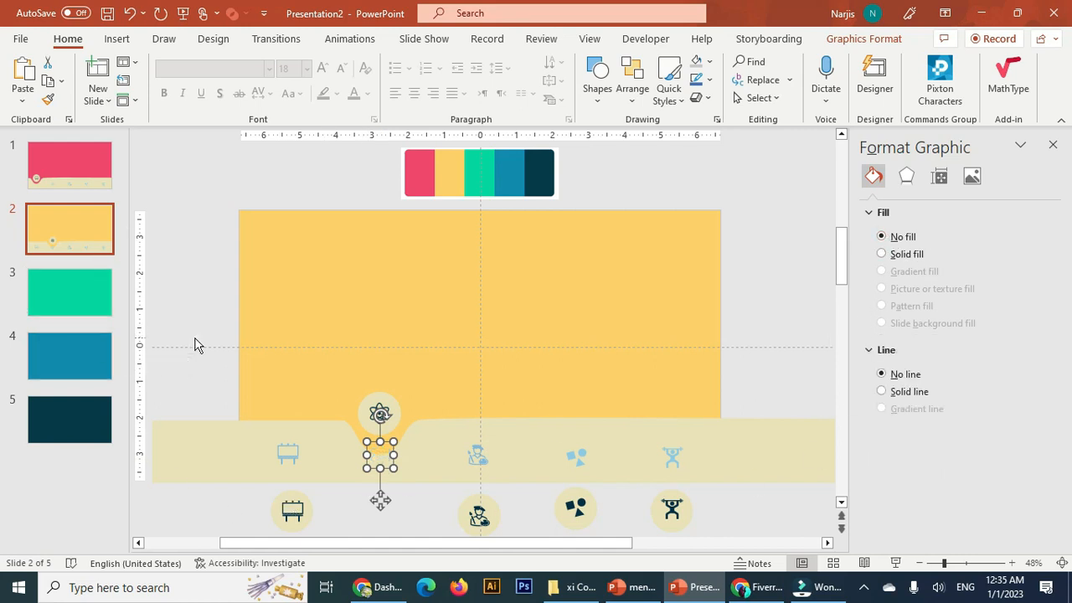
- Copy all objects from slide 2 onto the green slide 3
key("ctrl+a")
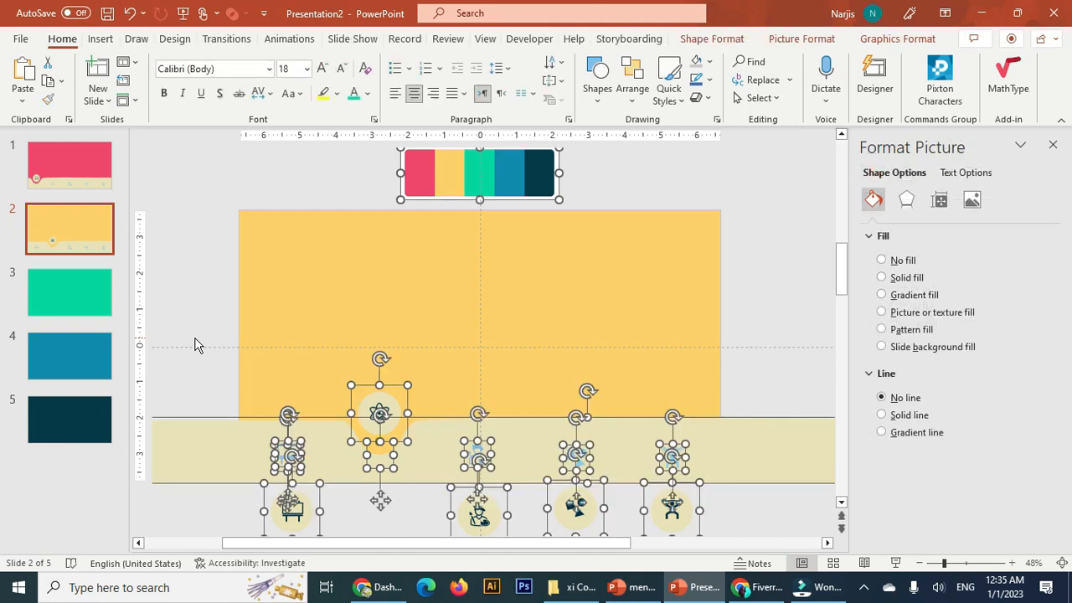
left_click(114, 299)
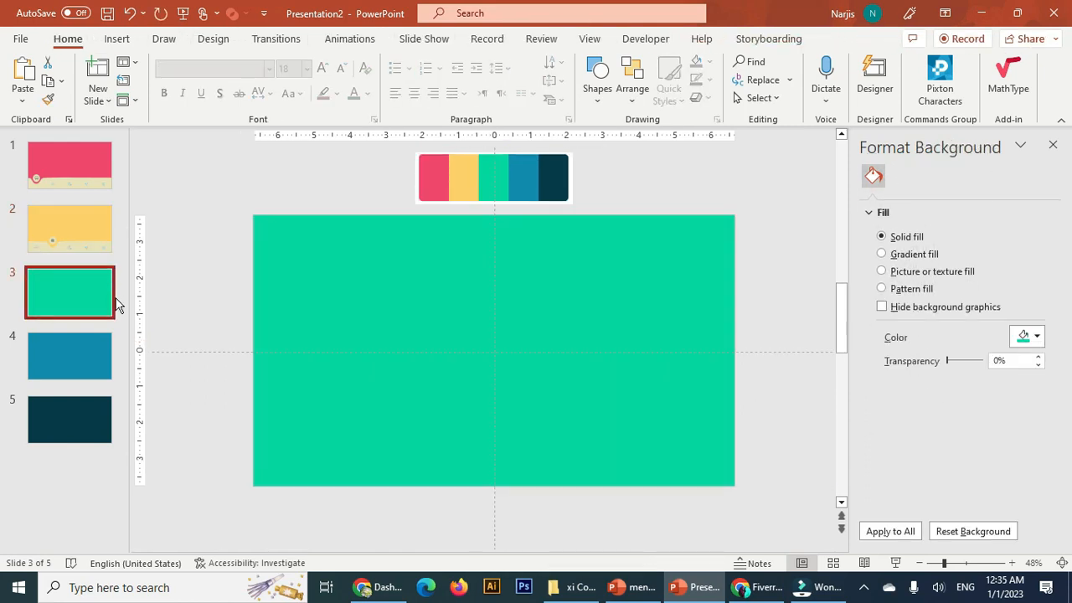
key("ctrl+v")
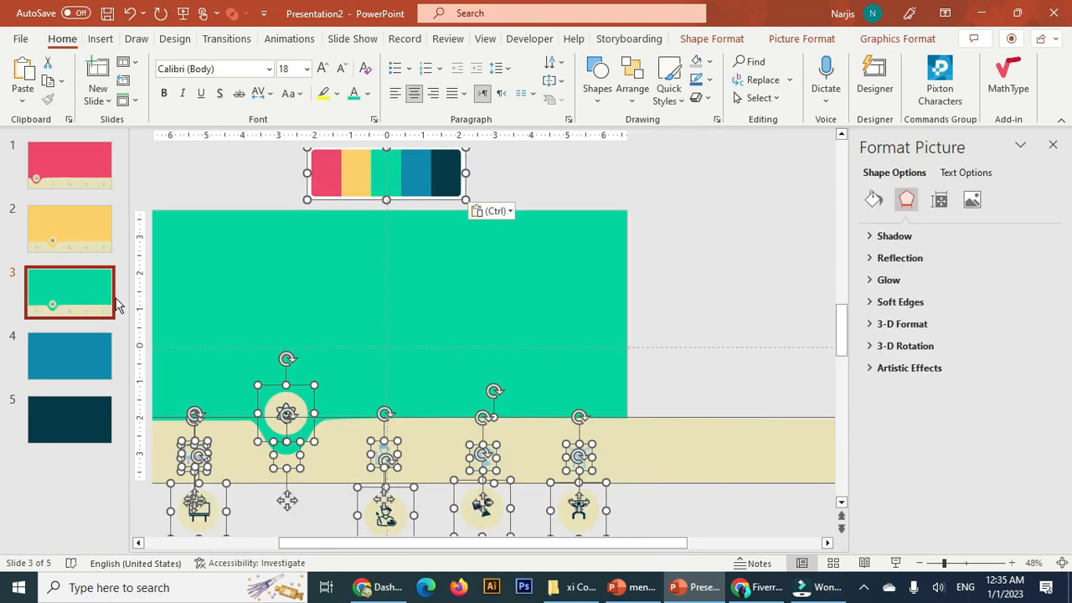
left_click(335, 529)
- Give the unfilled atom icon in slide 3's notch a solid light blue fill
left_click(303, 467)
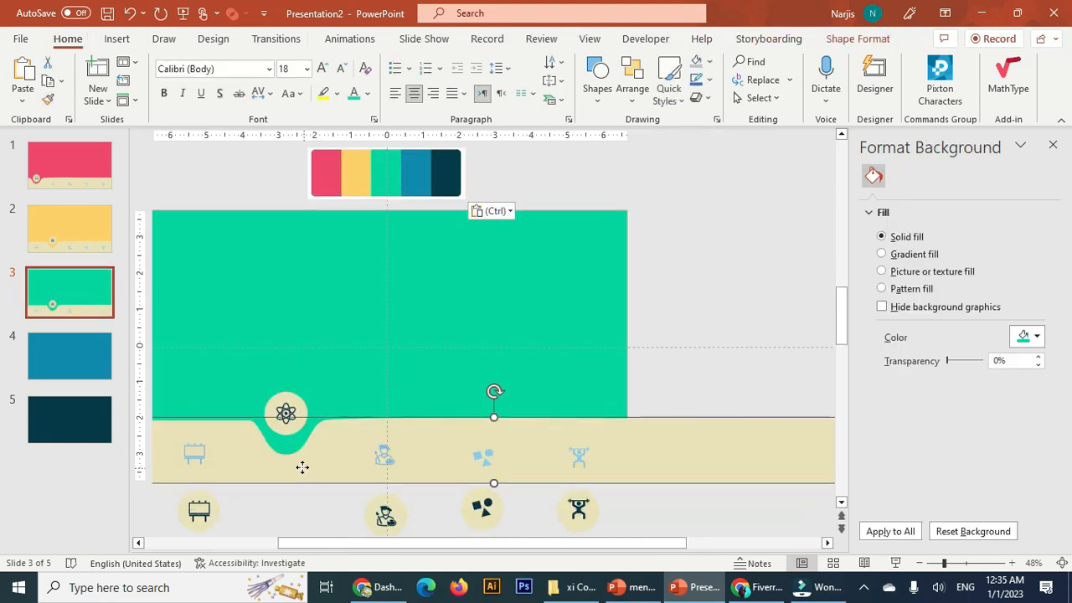
left_click(287, 463)
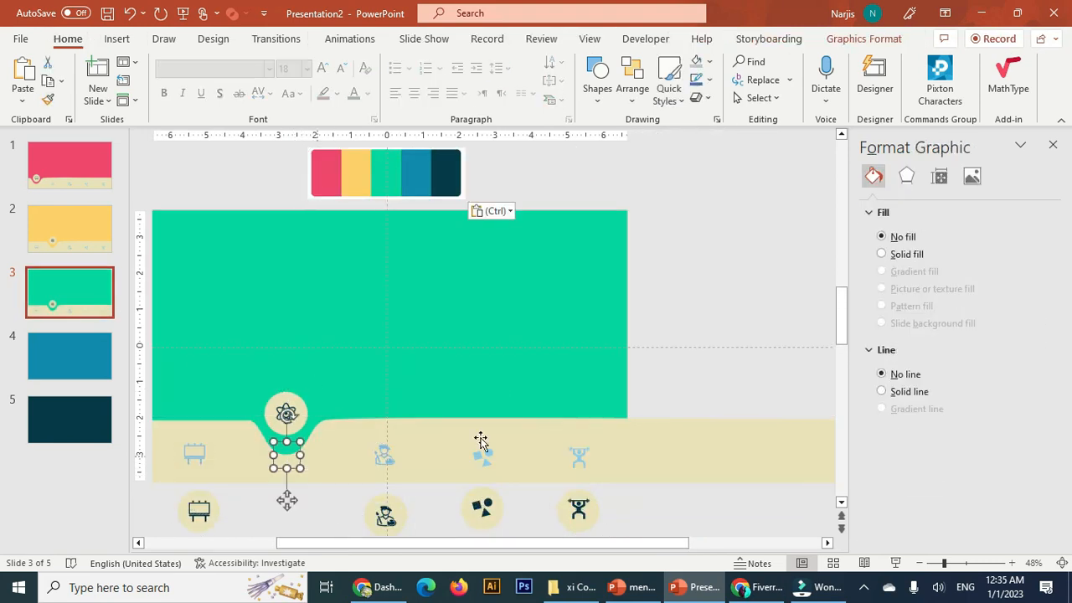
left_click(886, 254)
left_click(1038, 351)
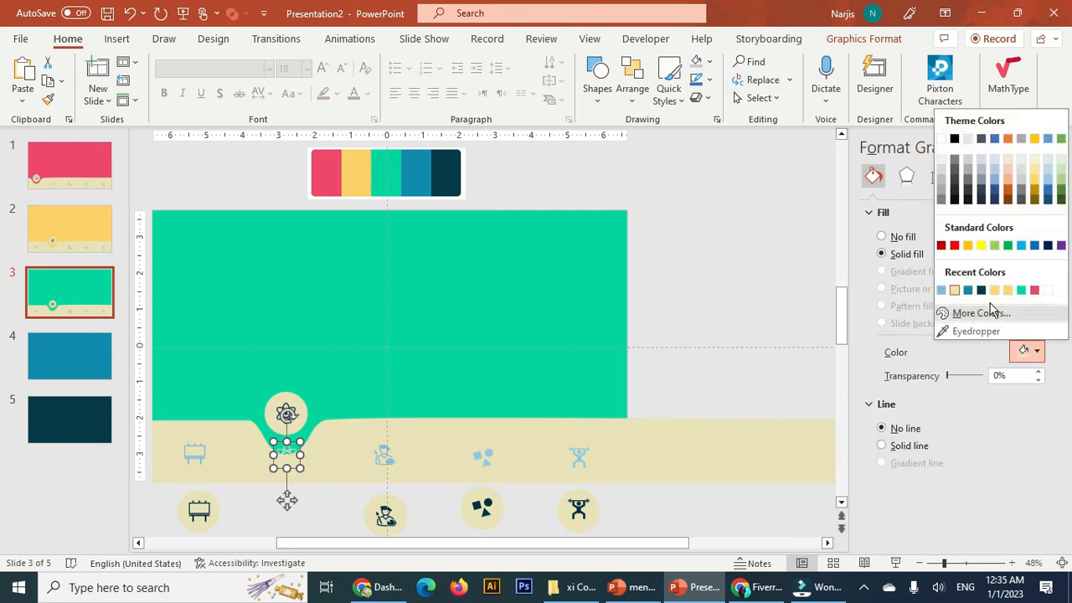
left_click(936, 291)
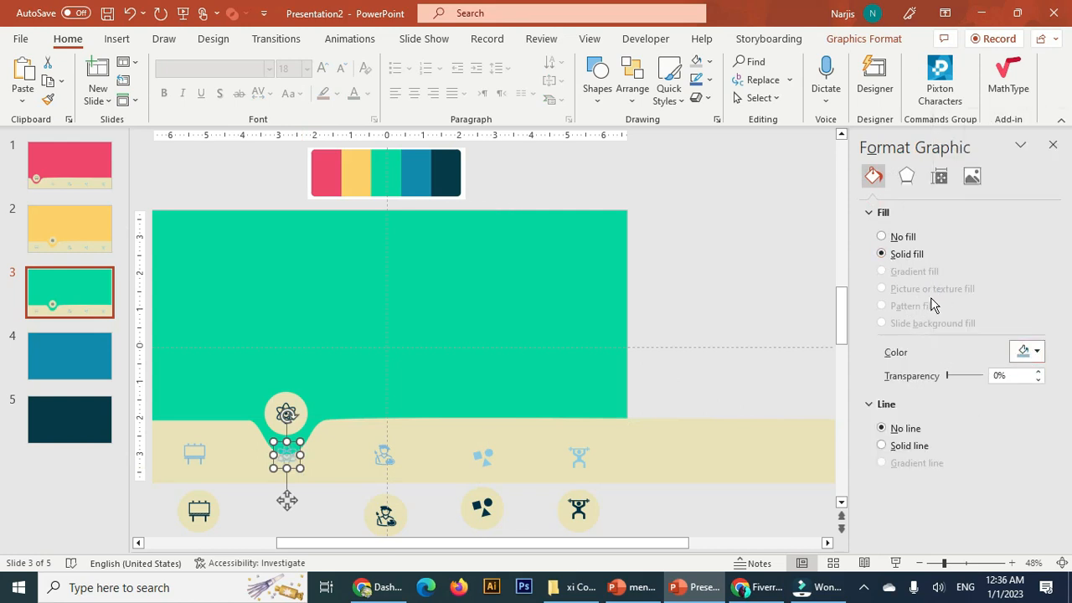
- Move the atom icon's circle below slide 3 and raise the artist icon's circle to the bar's upper edge
left_click(298, 414)
left_click_drag(298, 418, 299, 506)
left_click_drag(297, 506, 299, 509)
left_click_drag(387, 514, 385, 415)
- Set the bar's artist icon to no fill and shift the beige bar right until its notch is centred under the artist circle
left_click(384, 461)
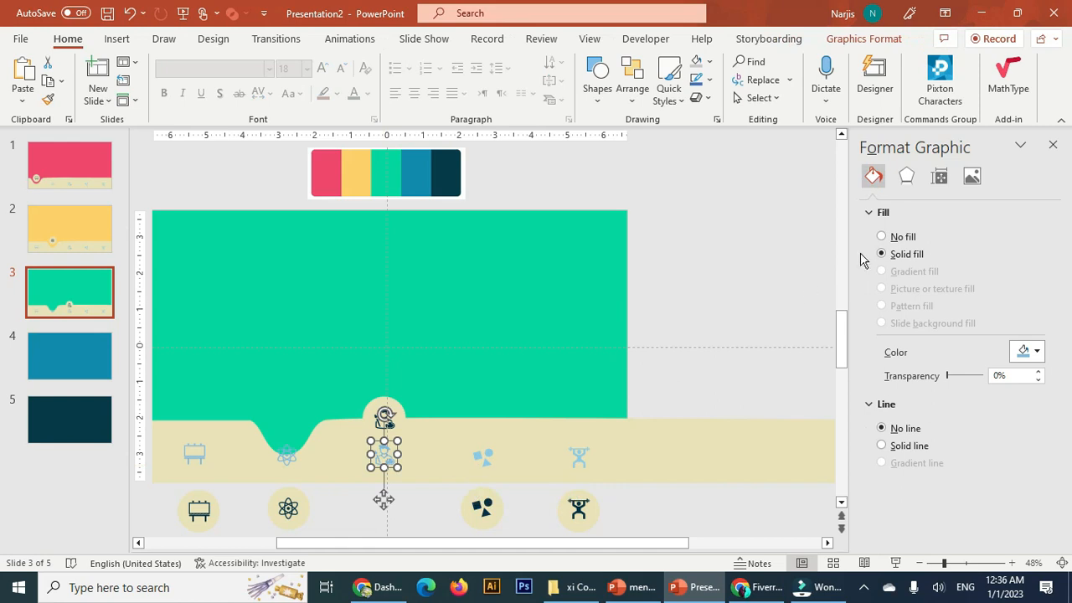
left_click(883, 238)
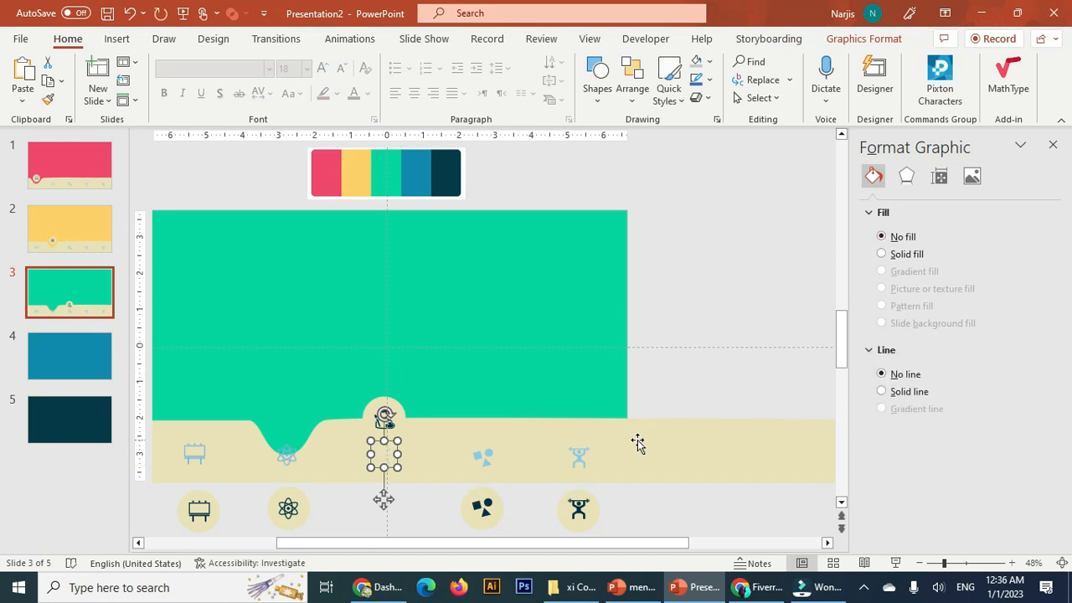
left_click_drag(637, 440, 725, 442)
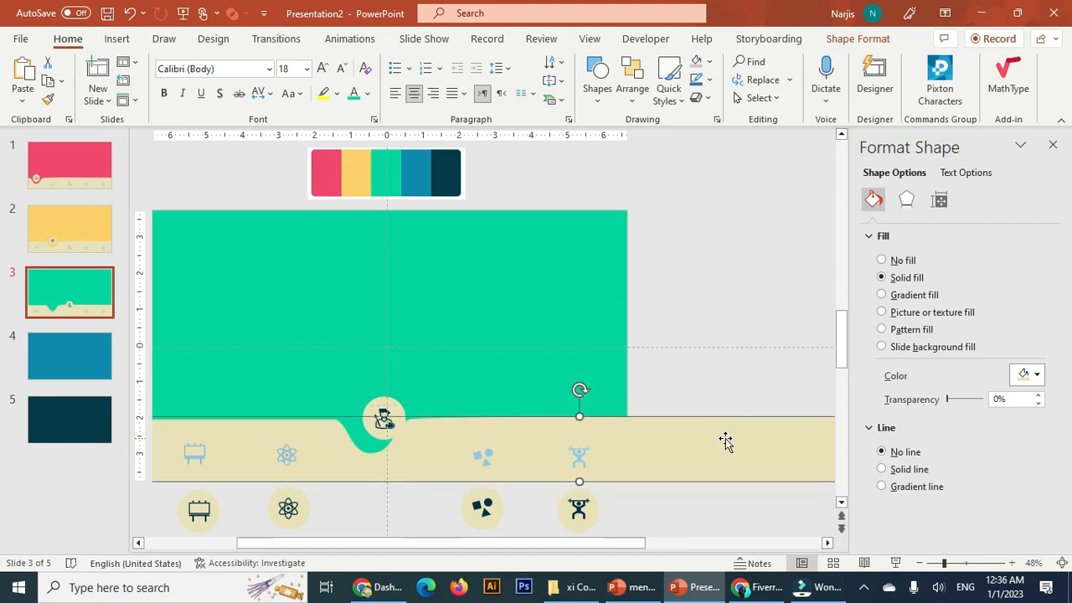
key("Right")
key("Right")
key("Right")
key("Right")
key("Right")
key("Right")
key("ctrl+Left")
key("ctrl+Left")
key("ctrl+Left")
key("ctrl+Left")
key("ctrl+Left")
key("ctrl+Left")
key("ctrl+Left")
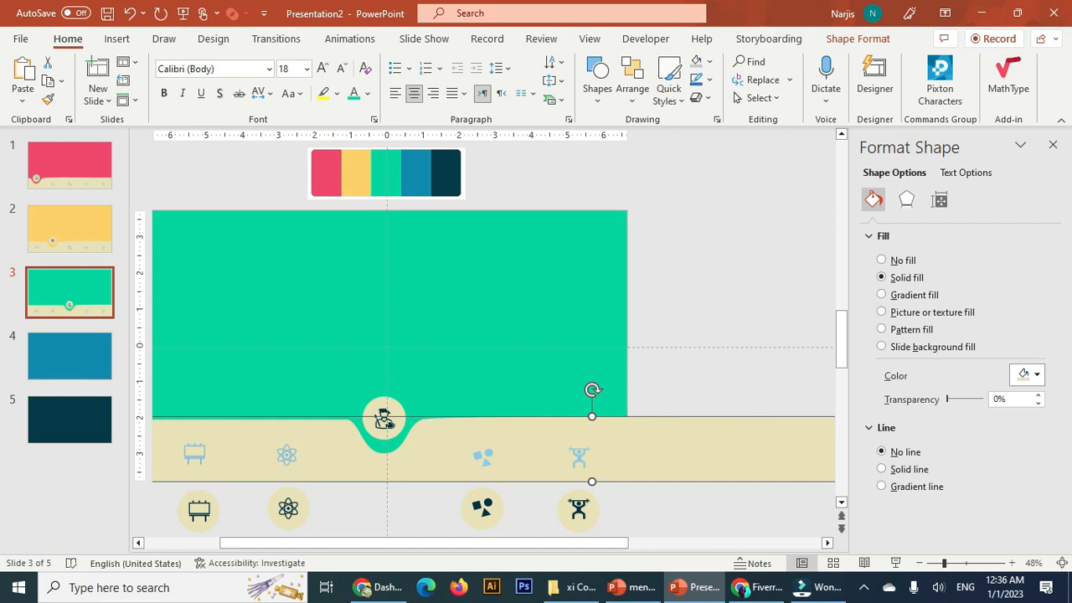
- Apply the Morph transition to all five slides with a duration of 0.5 seconds
left_click(83, 215)
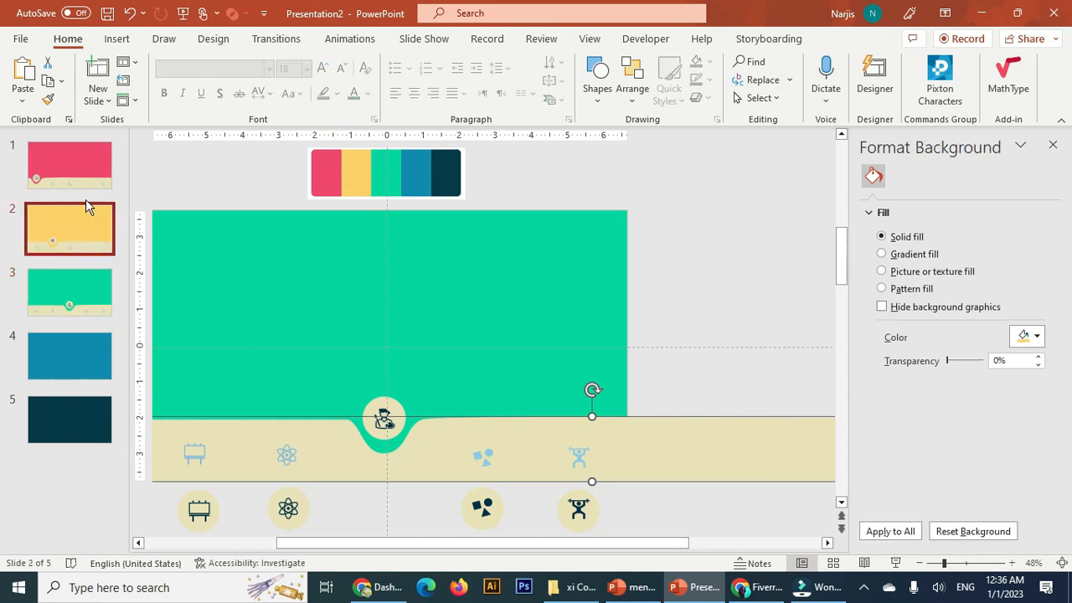
left_click(94, 165)
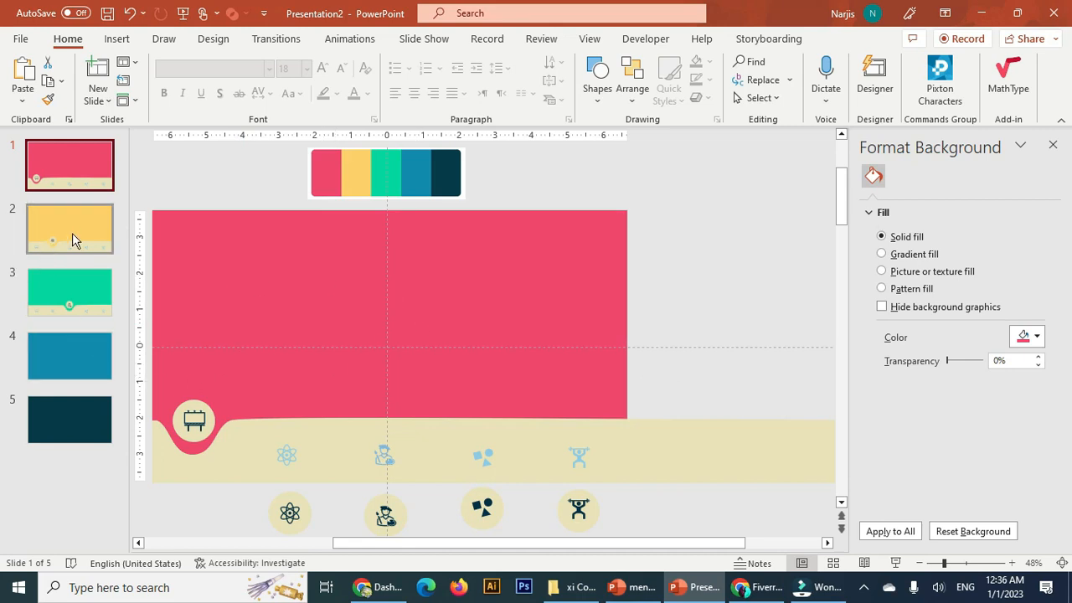
key("ctrl+a")
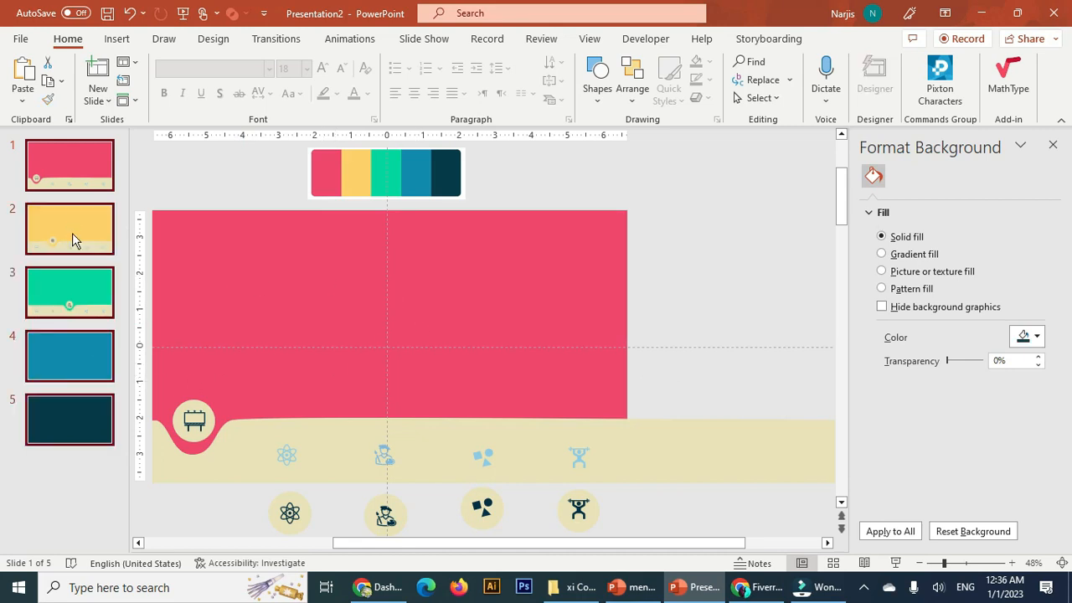
left_click(268, 39)
left_click(153, 80)
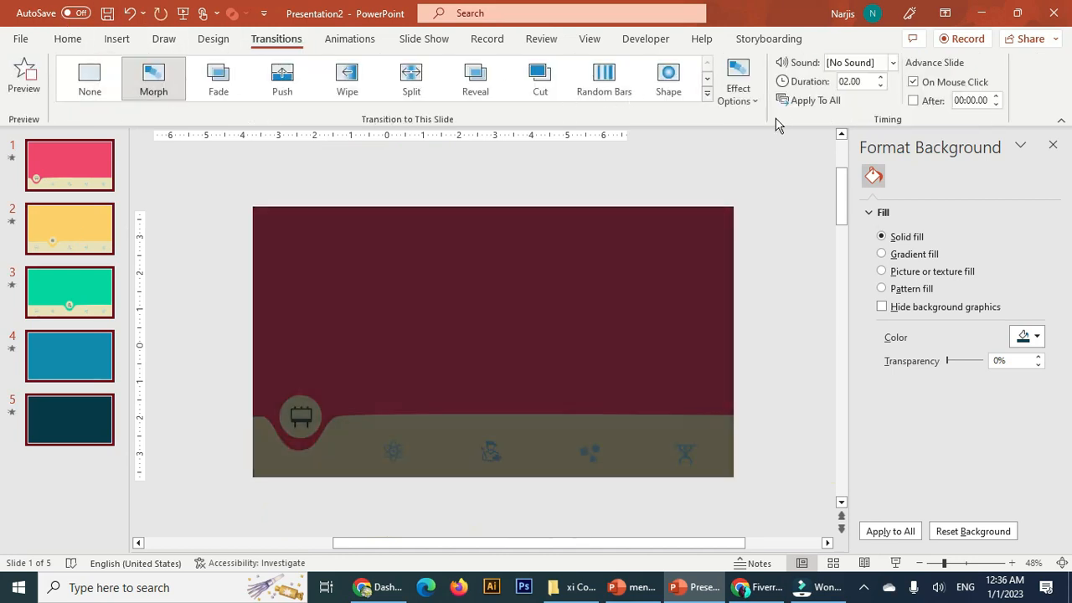
left_click(848, 81)
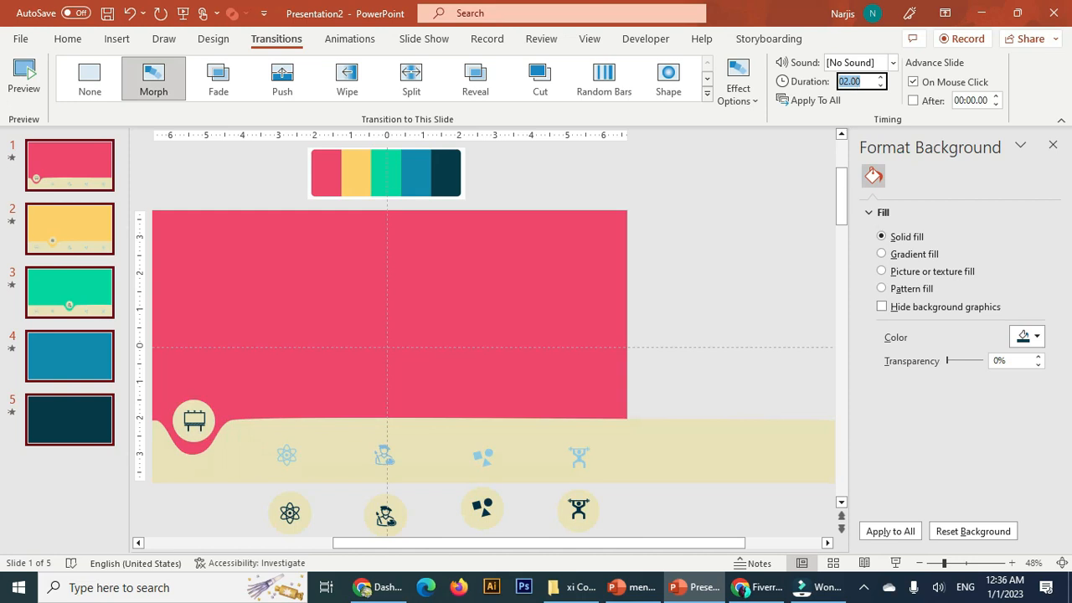
type("0.5")
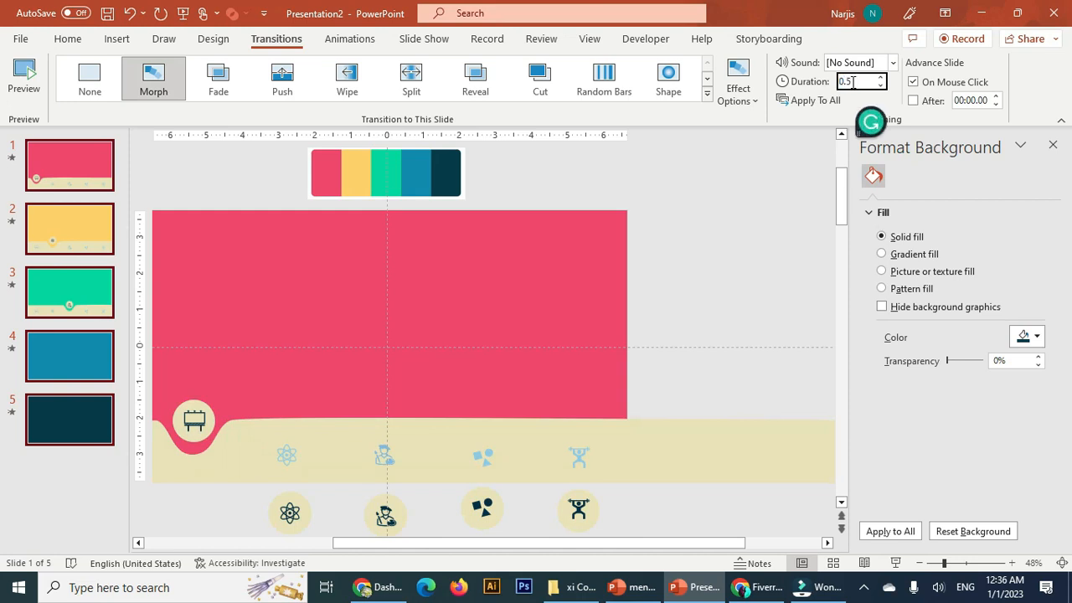
left_click(69, 239)
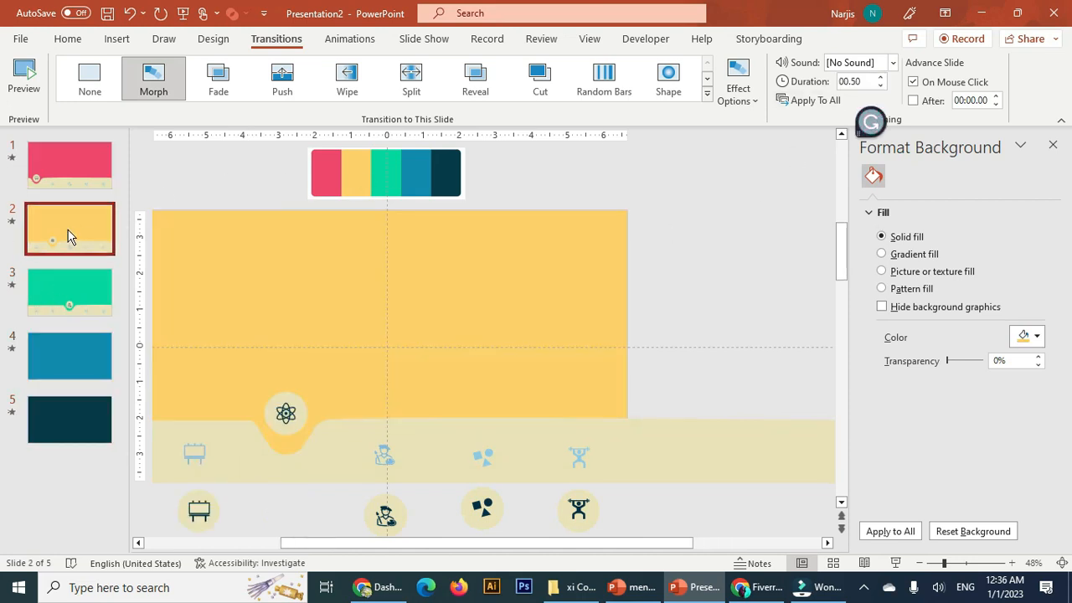
- Copy all objects from slide 3 onto the blue slide 4
left_click(84, 281)
left_click(66, 363)
left_click(73, 285)
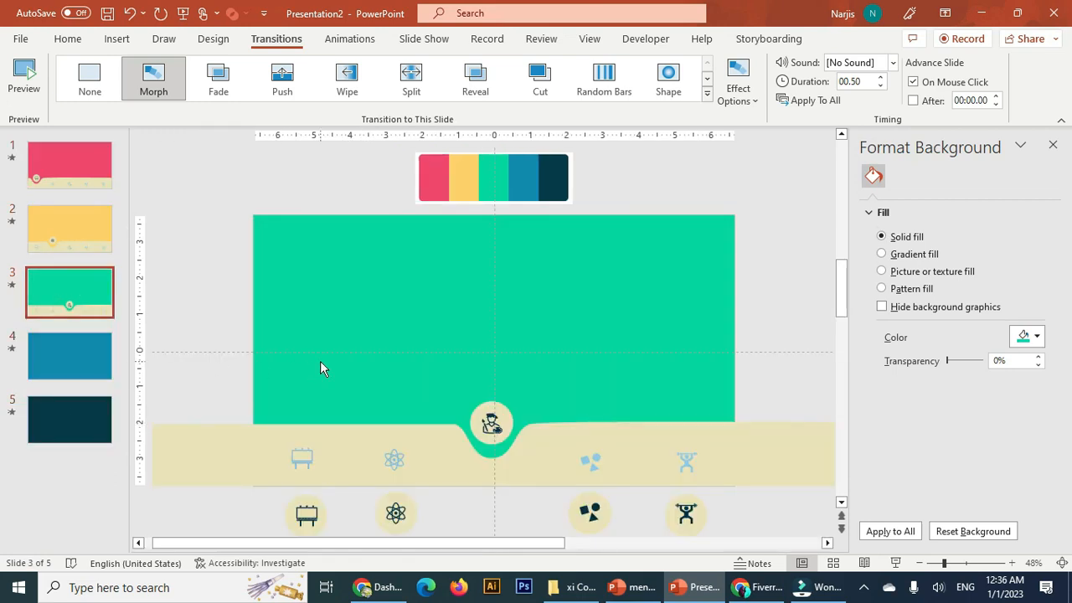
key("ctrl+a")
key("ctrl+c")
left_click(36, 369)
key("ctrl+v")
left_click_drag(343, 545, 313, 531)
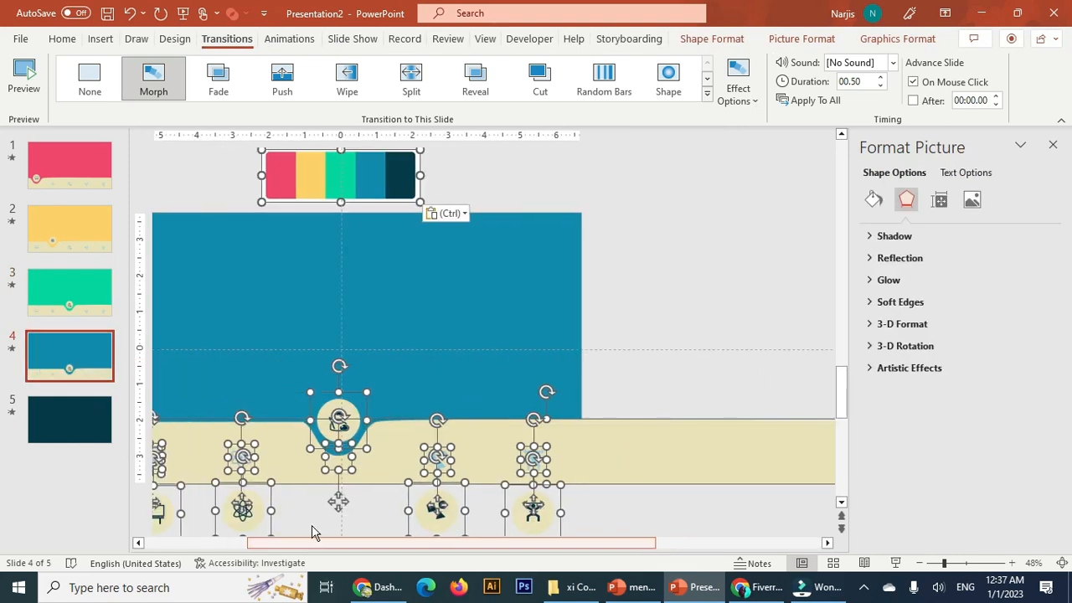
left_click(377, 501)
- Give slide 4's unfilled artist icon a solid light blue fill and move the artist circle below the slide
left_click(350, 469)
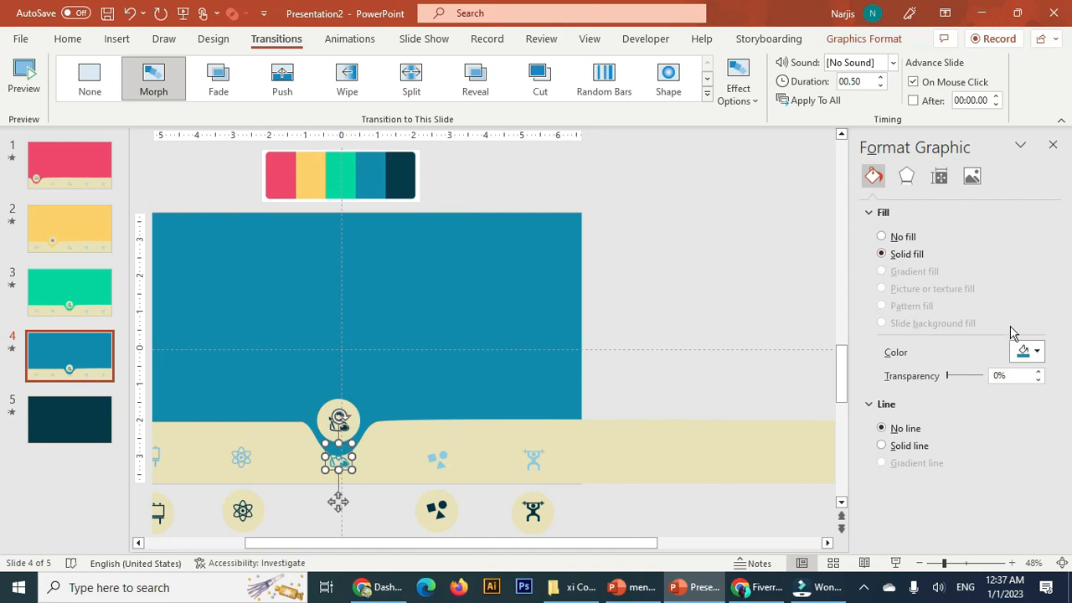
left_click(1039, 352)
left_click(941, 291)
left_click_drag(340, 419, 345, 513)
- Set the bar's light blue shapes icon to no fill and raise the shapes circle to the bar's upper edge
left_click(437, 459)
left_click(881, 236)
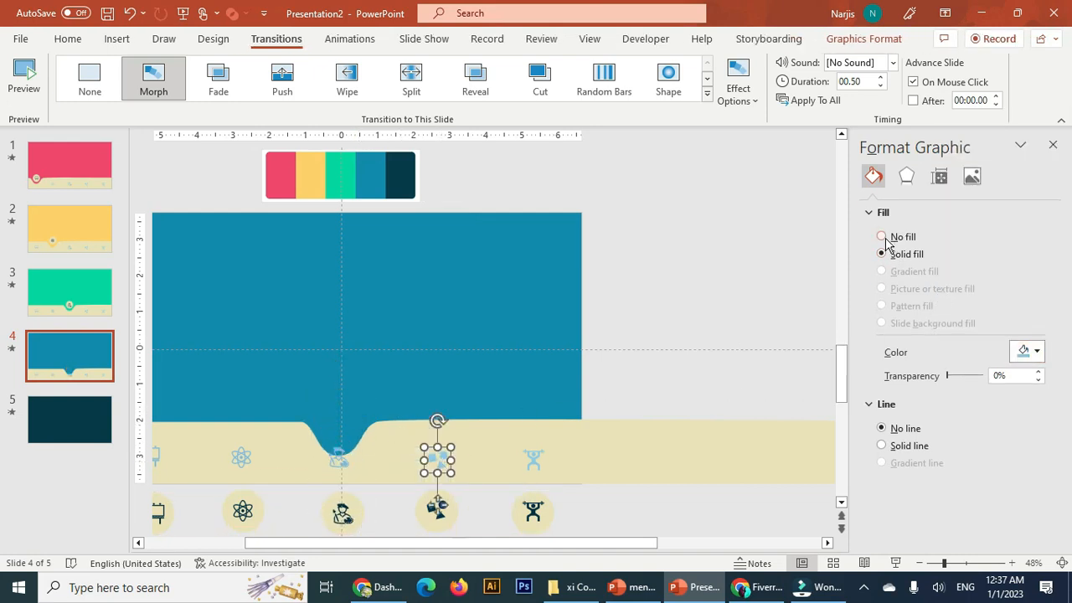
left_click(446, 511)
left_click_drag(445, 513, 449, 416)
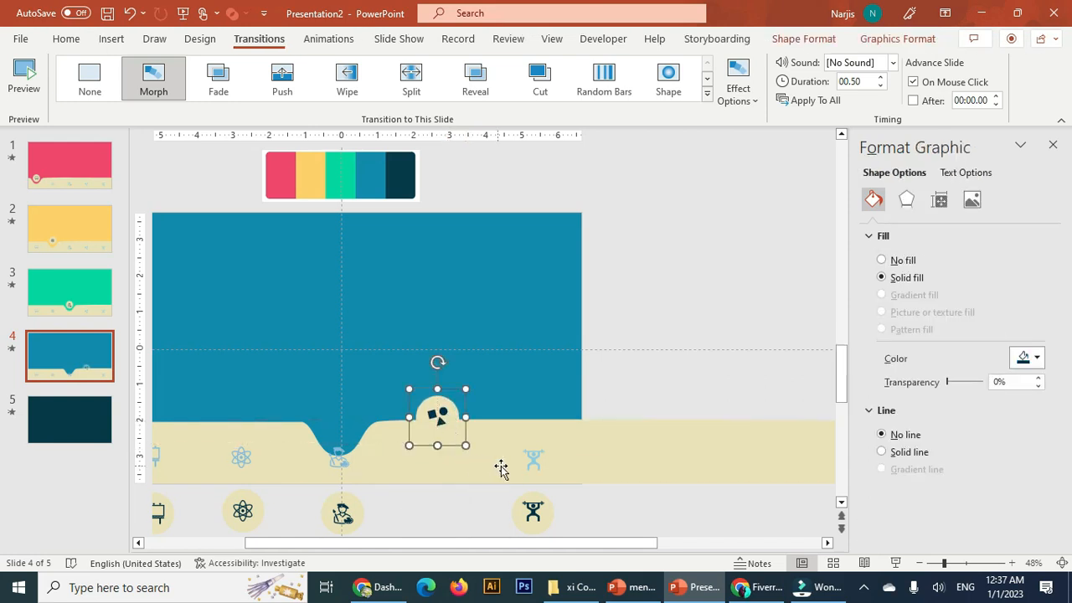
- Shift slide 4's beige bar to the right until its notch is centred under the shapes icon's circle
left_click(586, 438)
key("Right")
key("Right")
key("Right")
key("Right")
key("Right")
key("Right")
key("Right")
key("Right")
key("Right")
key("Right")
key("Right")
key("Right")
key("Right")
key("Right")
key("Right")
key("Right")
key("Right")
key("Right")
key("Right")
key("Right")
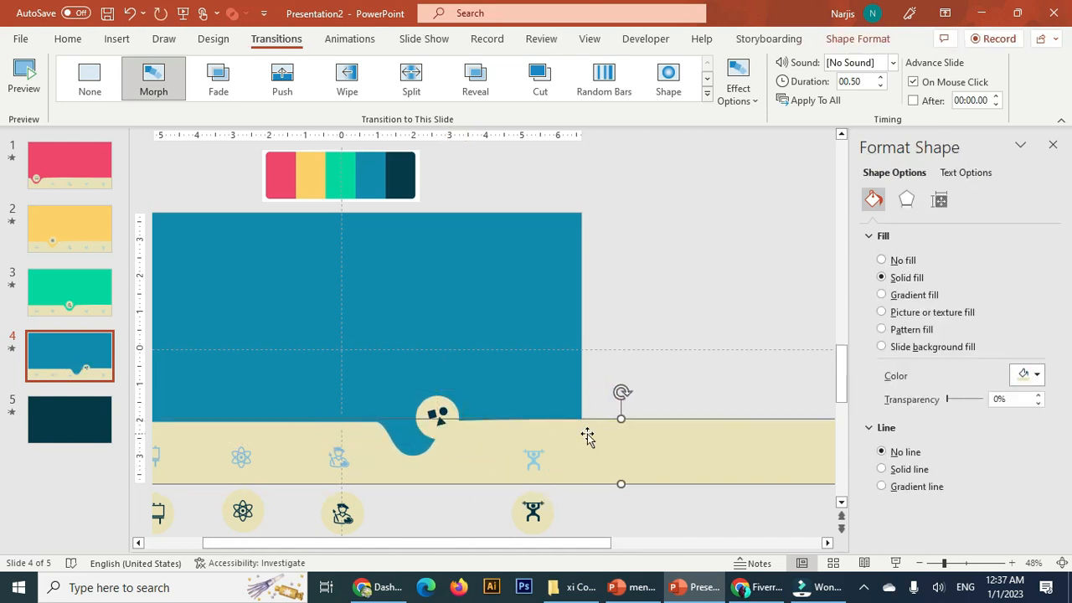
key("ctrl+Left")
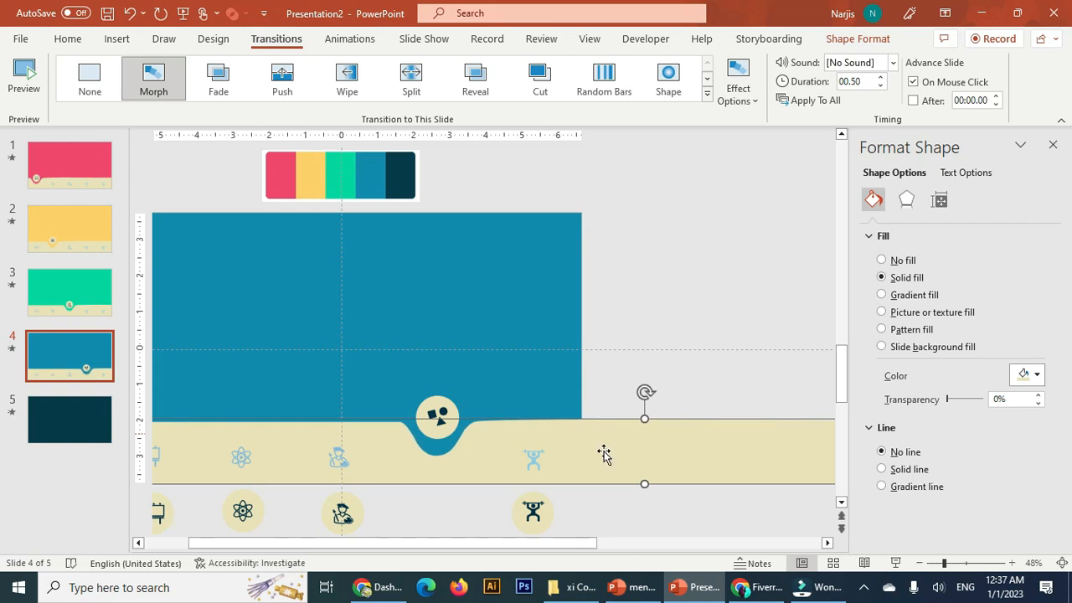
left_click(495, 499)
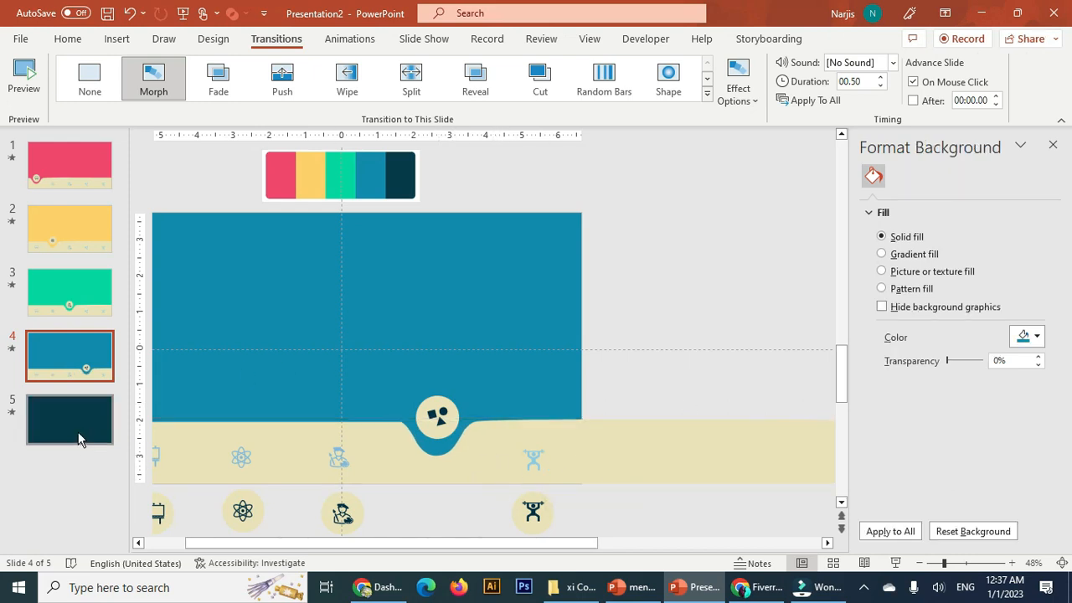
- Copy all objects from slide 4 onto the dark slide 5
left_click(78, 433)
left_click(75, 352)
key("ctrl+a")
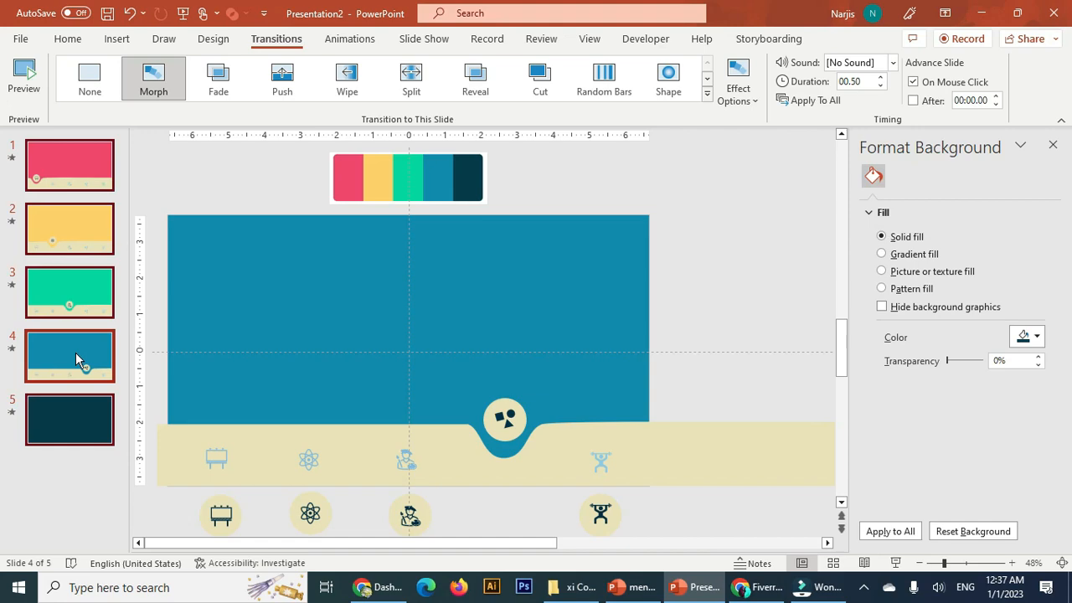
left_click(219, 384)
key("ctrl+a")
key("ctrl+c")
left_click(94, 433)
key("ctrl+v")
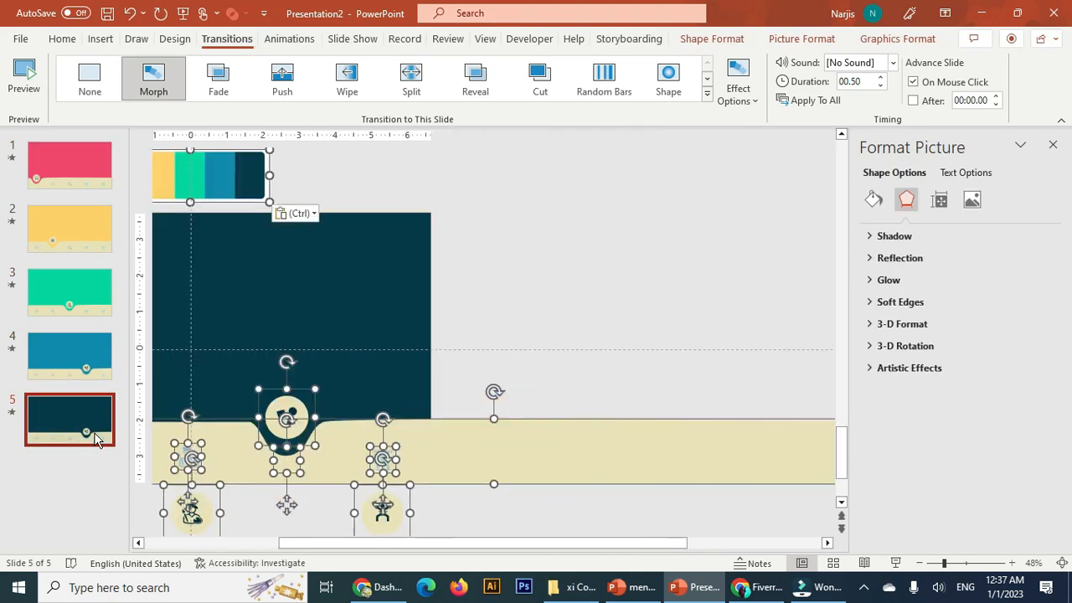
- Move the shapes icon's circle out of the notch to below slide 5
left_click(933, 563)
left_click(616, 481)
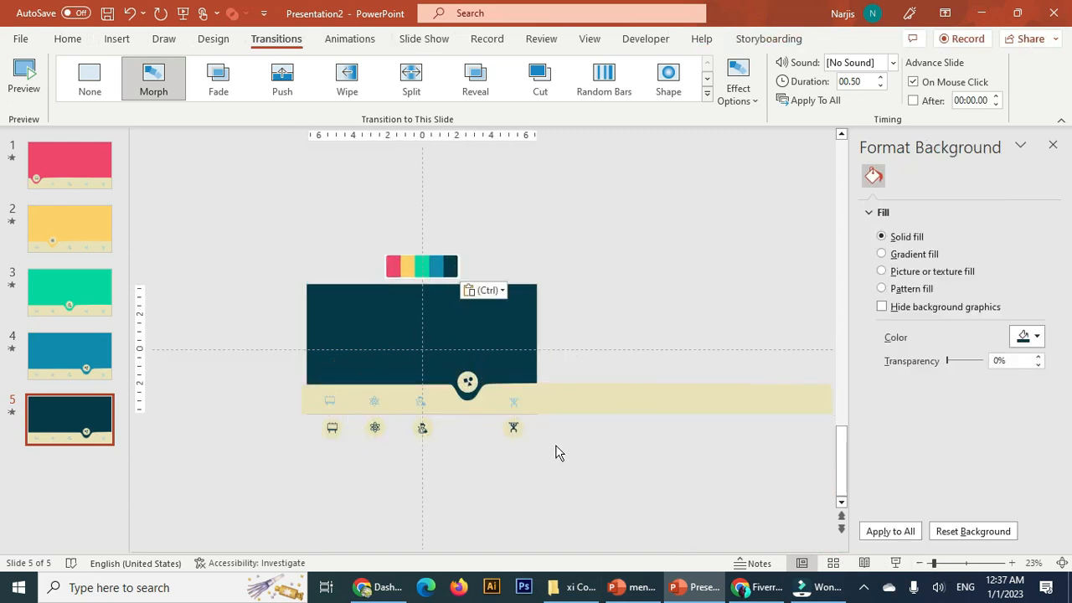
left_click(520, 431)
left_click_drag(469, 387, 470, 435)
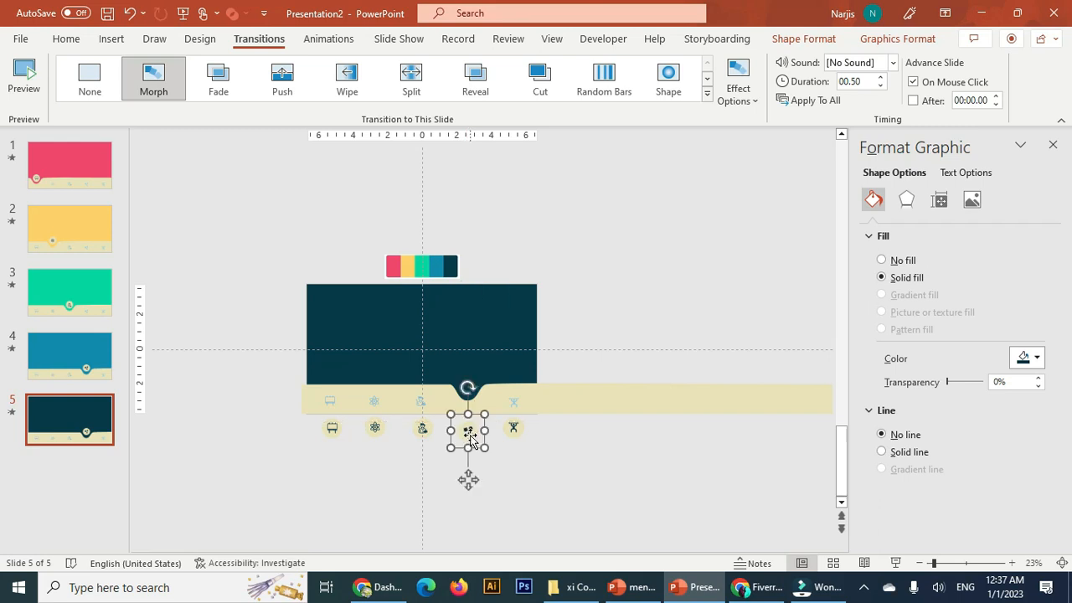
- Give the unfilled shapes icon in slide 5's notch a solid light blue fill
left_click(469, 401)
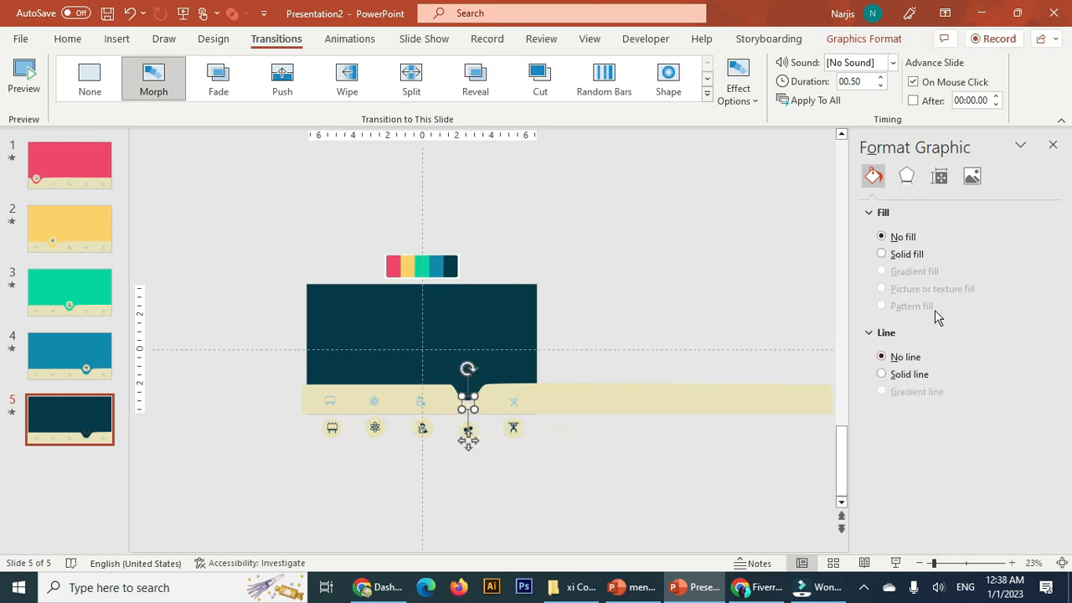
left_click(882, 255)
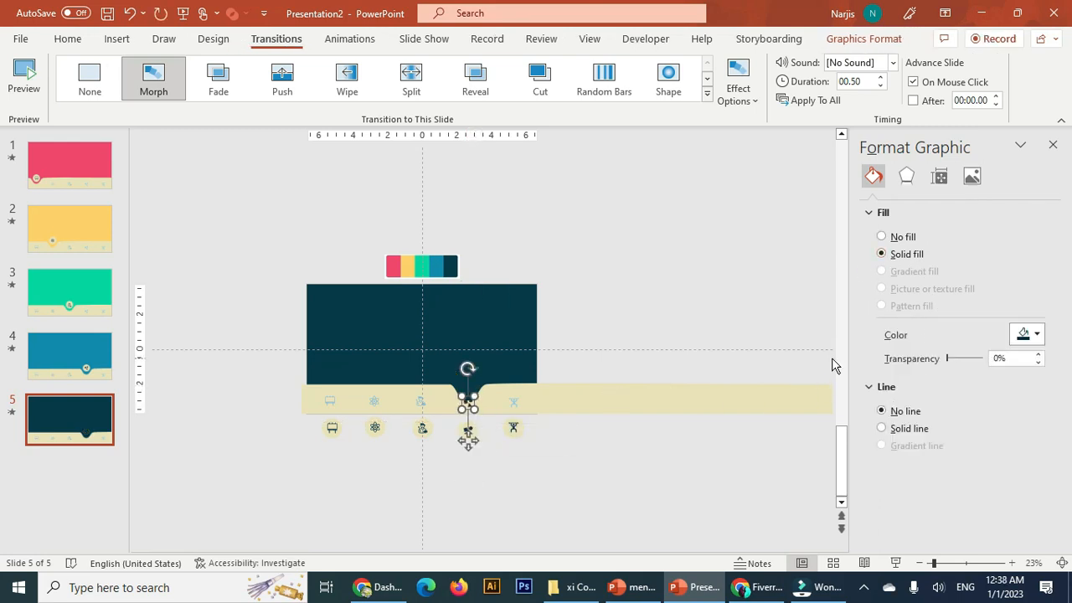
left_click(1038, 335)
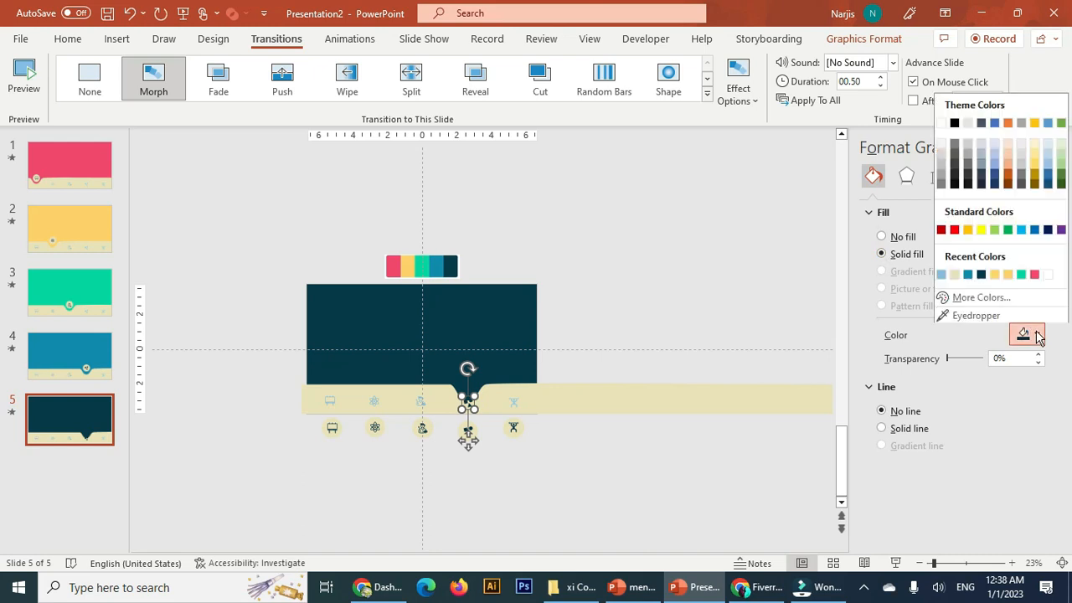
left_click(942, 274)
- Raise the weightlifter icon's circle from below slide 5 to the bar's upper edge
left_click(601, 406)
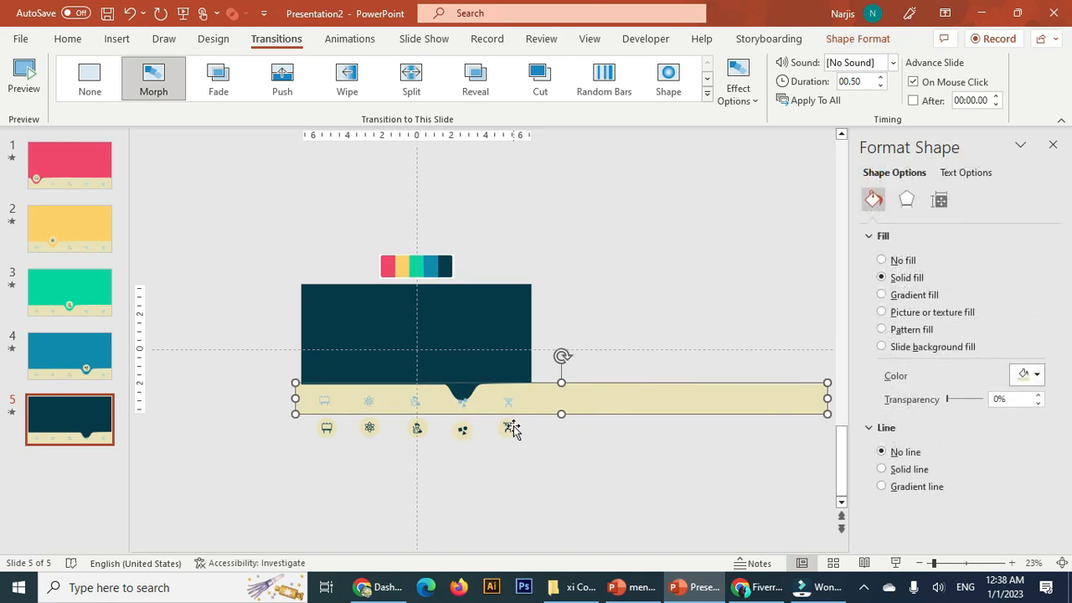
left_click_drag(512, 428, 518, 382)
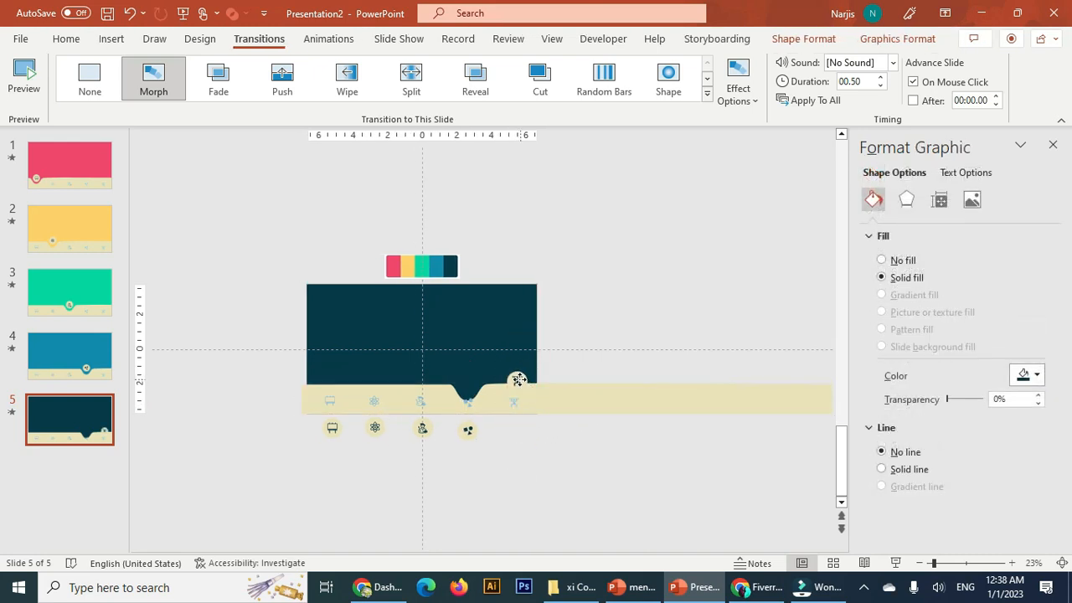
- Set the light blue weightlifter icon in slide 5's bar to no fill
left_click(520, 407)
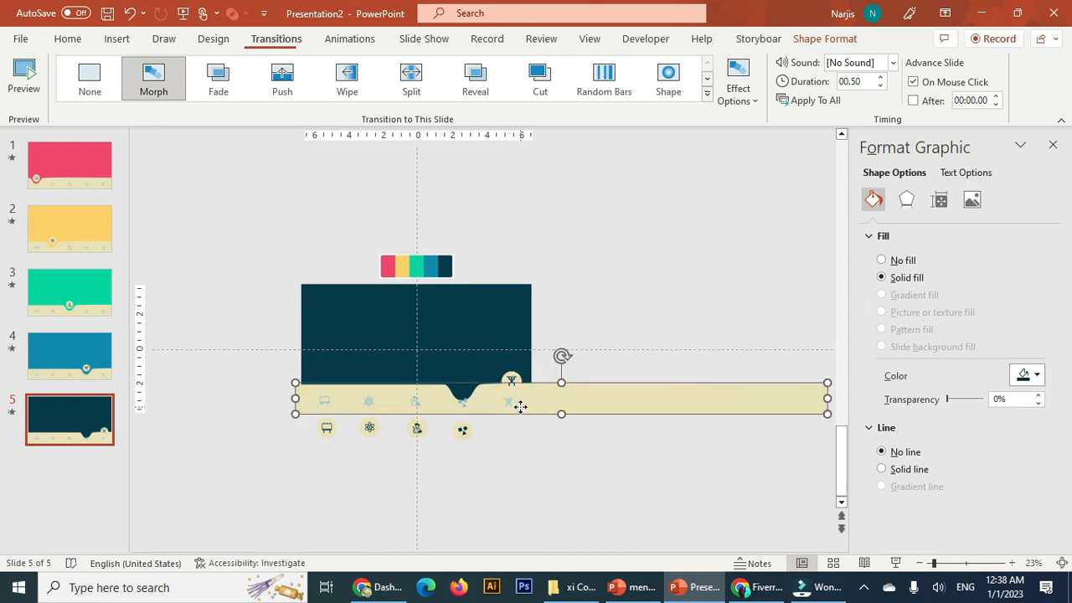
left_click(514, 403)
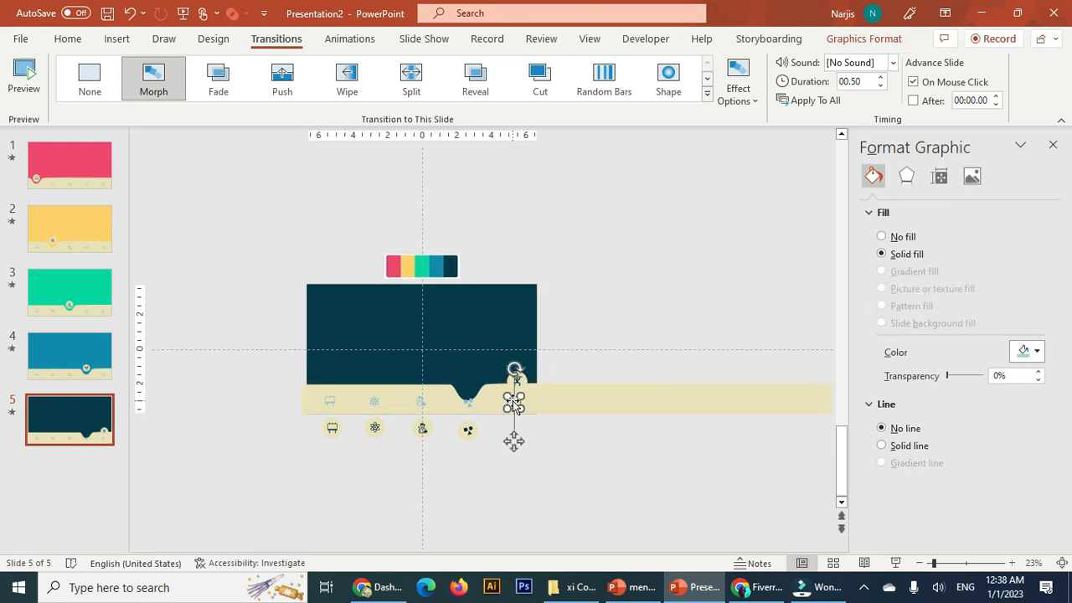
key("Down")
key("Down")
key("Down")
key("Down")
key("Down")
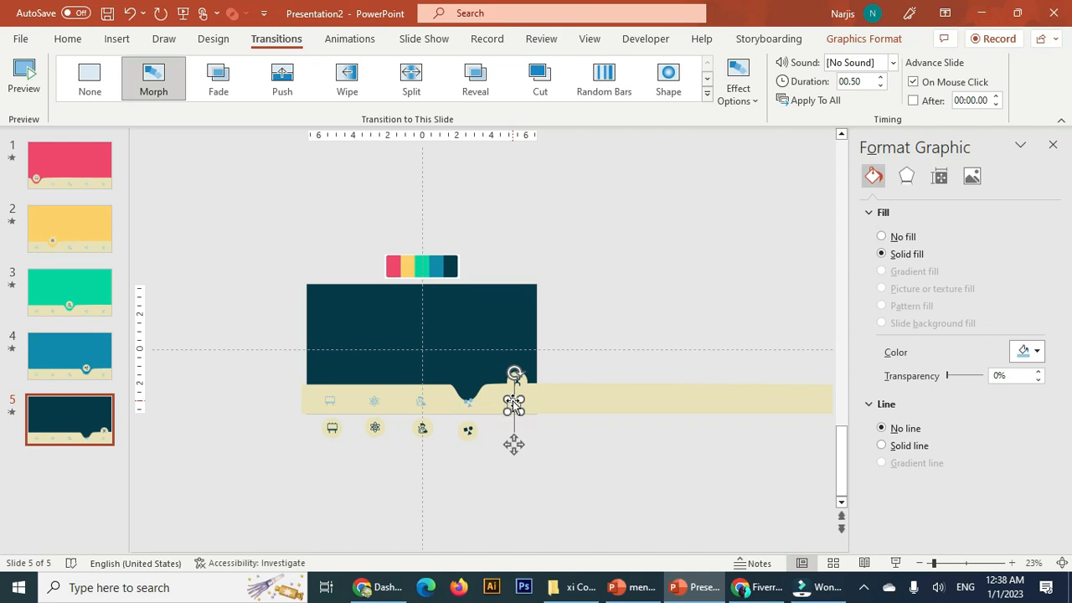
key("Up")
key("Up")
key("Up")
key("Up")
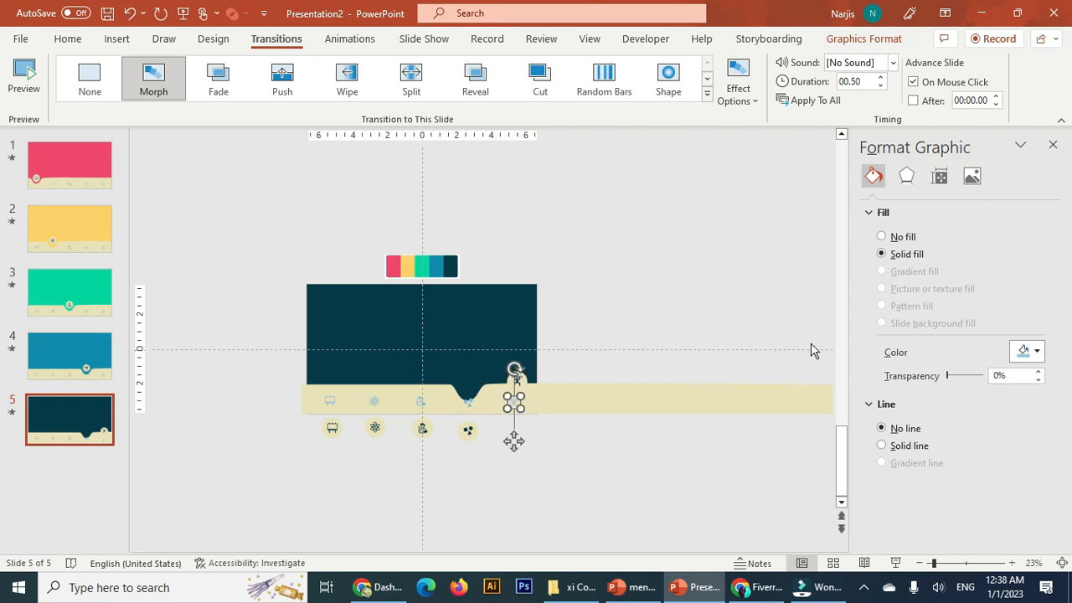
left_click(884, 238)
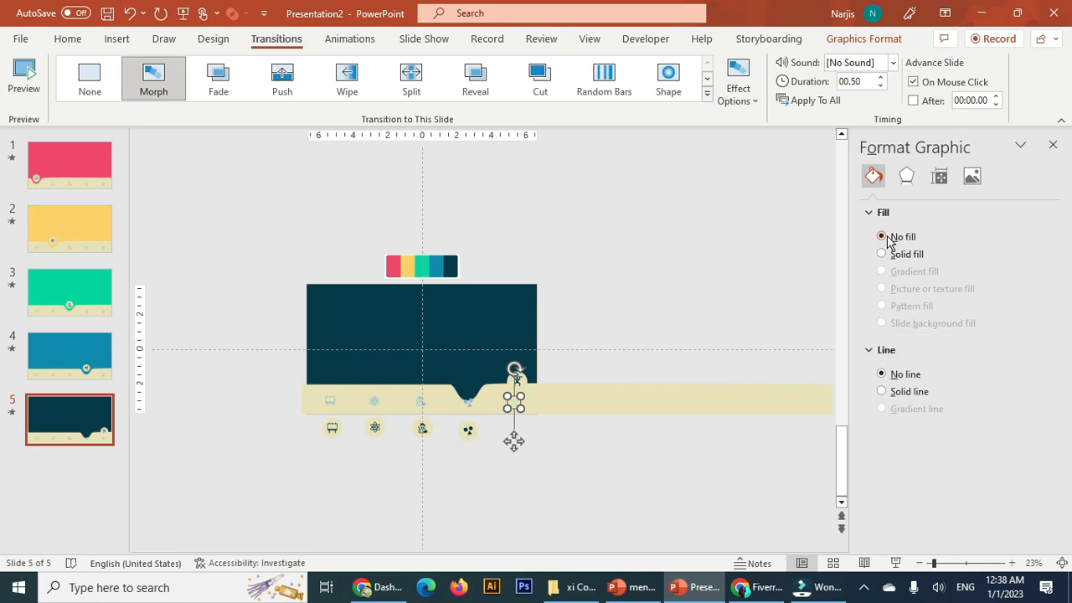
- Shift the beige bar on slide 5 horizontally until its notch sits beneath the weightlifter icon's circle
left_click(681, 395)
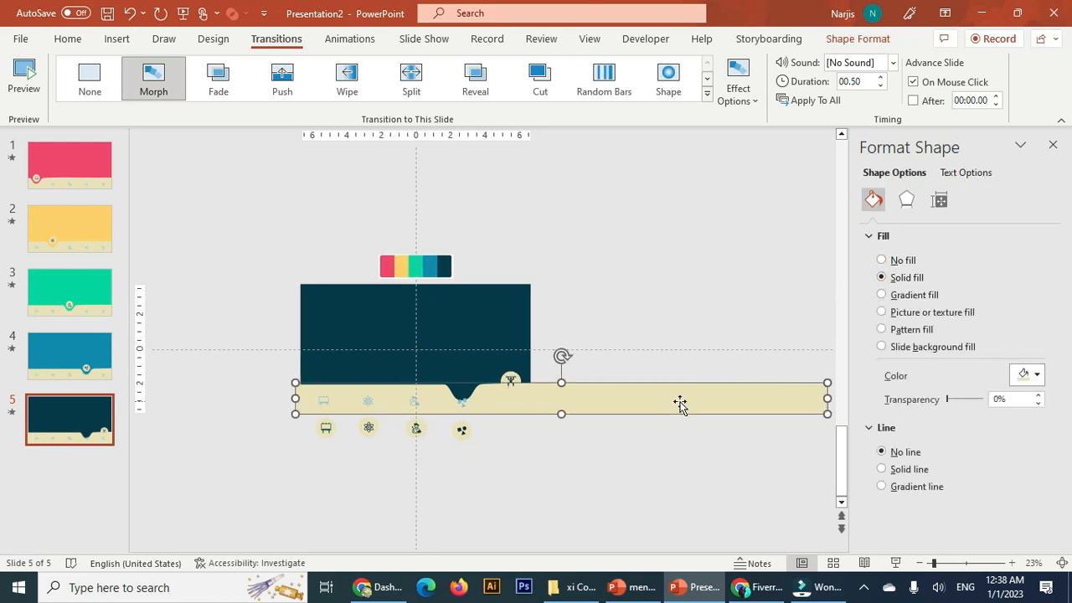
key("Right")
key("Right")
key("Right")
key("Right")
key("Right")
key("Right")
key("Right")
key("Right")
key("Right")
key("Right")
key("Right")
key("Right")
key("Right")
key("Right")
key("Right")
key("Right")
key("Right")
key("Right")
key("Right")
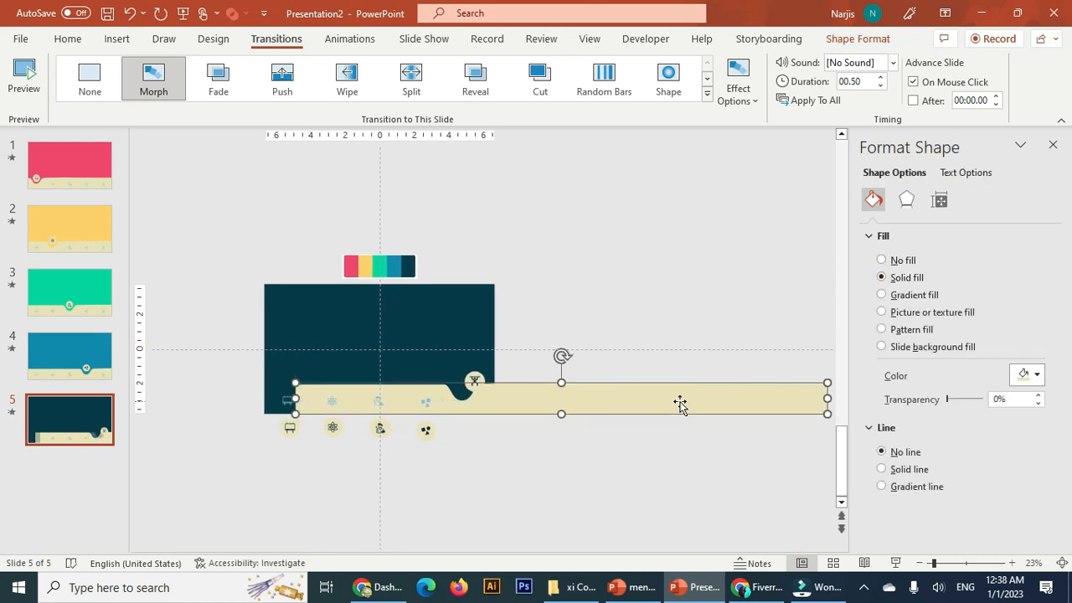
key("Right")
key("Right")
key("Right")
key("Right")
key("Right")
key("Right")
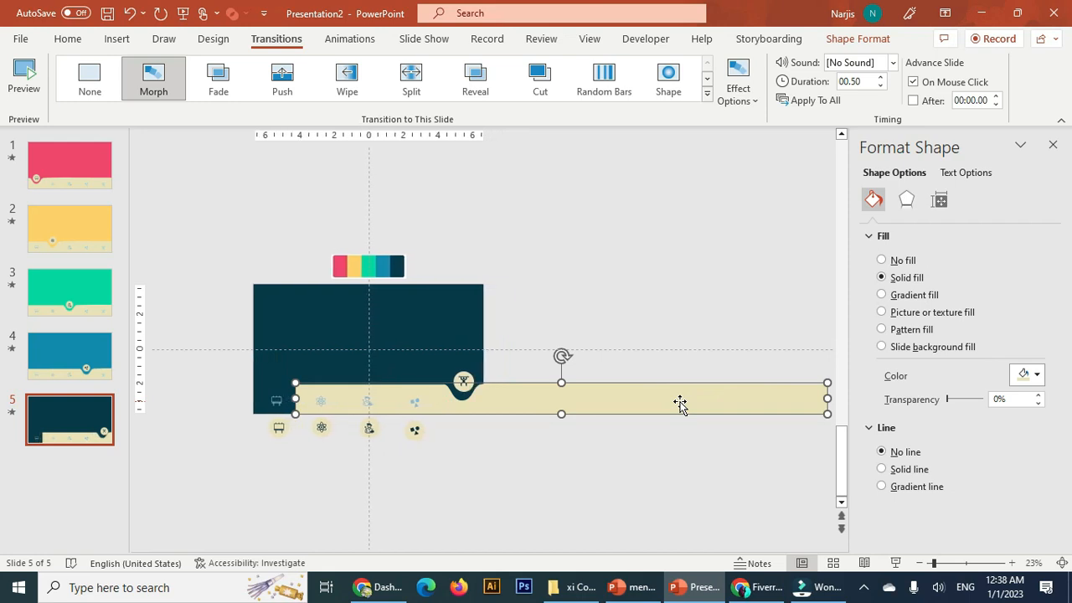
key("Right")
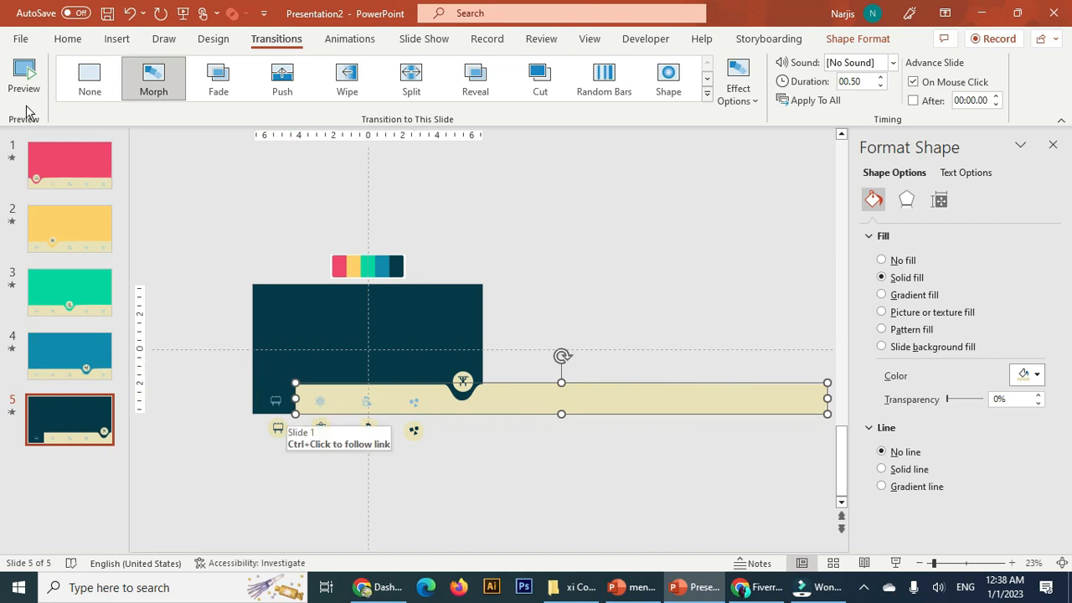
- Draw a rectangle about 2.55 inches wide and 1.91 inches high over the gap beside the bar, behind the billboard icon's position
left_click(125, 42)
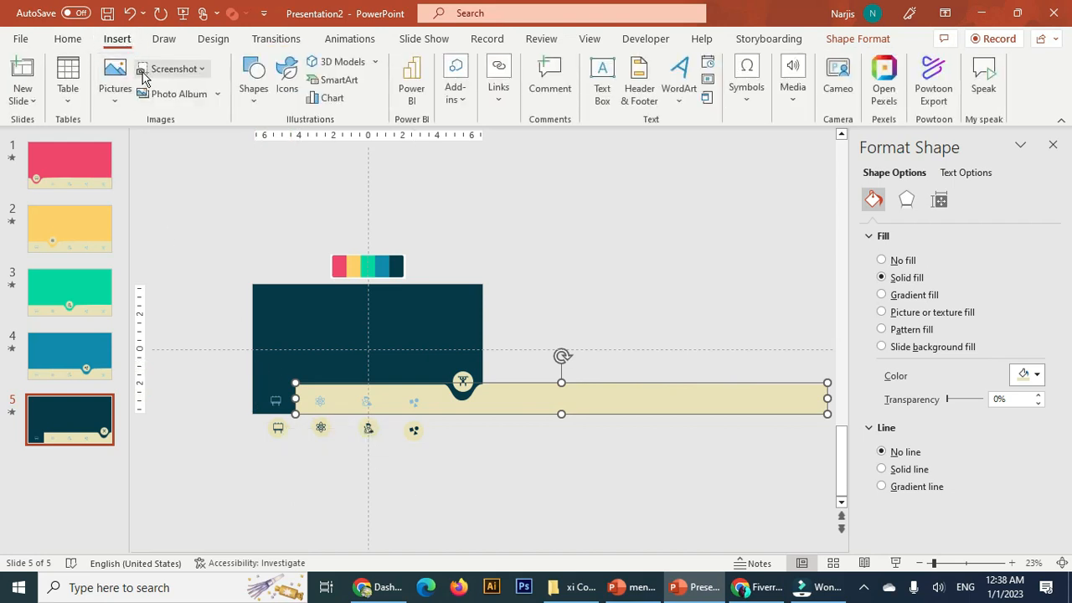
left_click(254, 77)
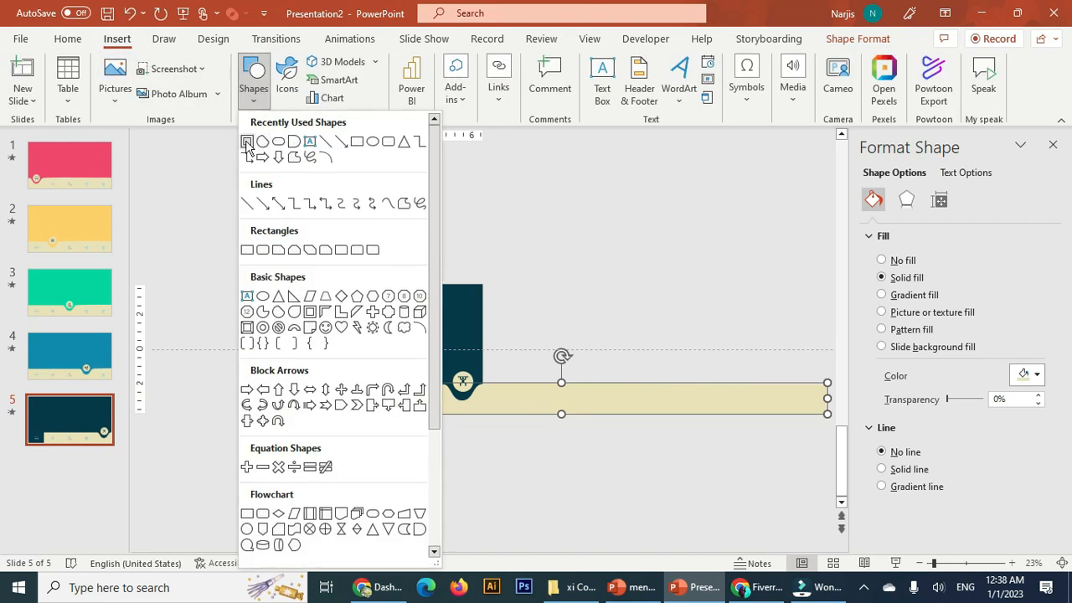
left_click(355, 142)
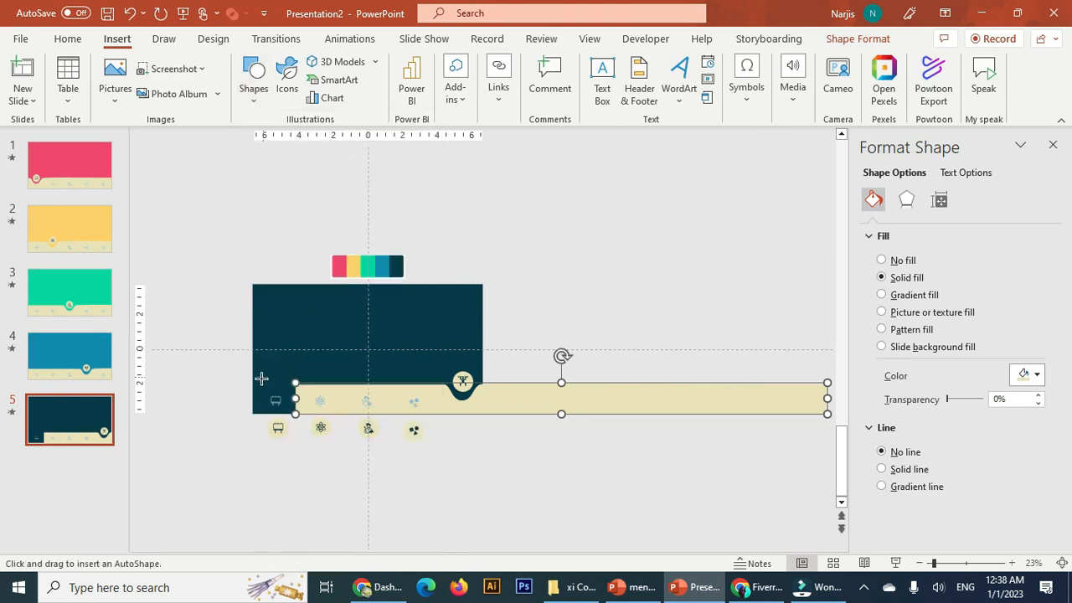
left_click_drag(251, 380, 298, 414)
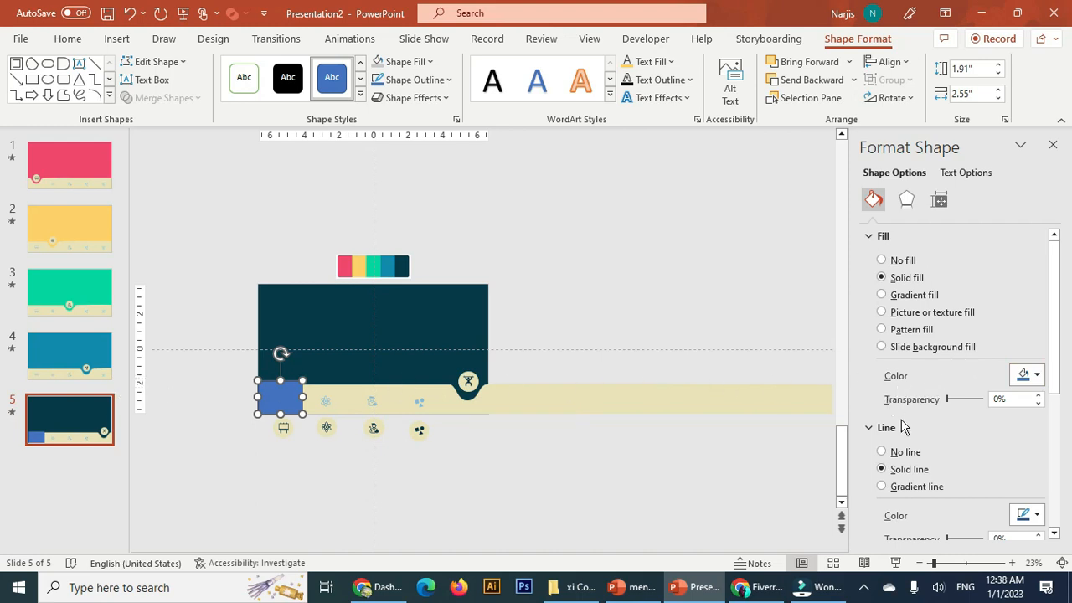
- Fill the new rectangle with the bar's beige and send it to the back
left_click(1037, 377)
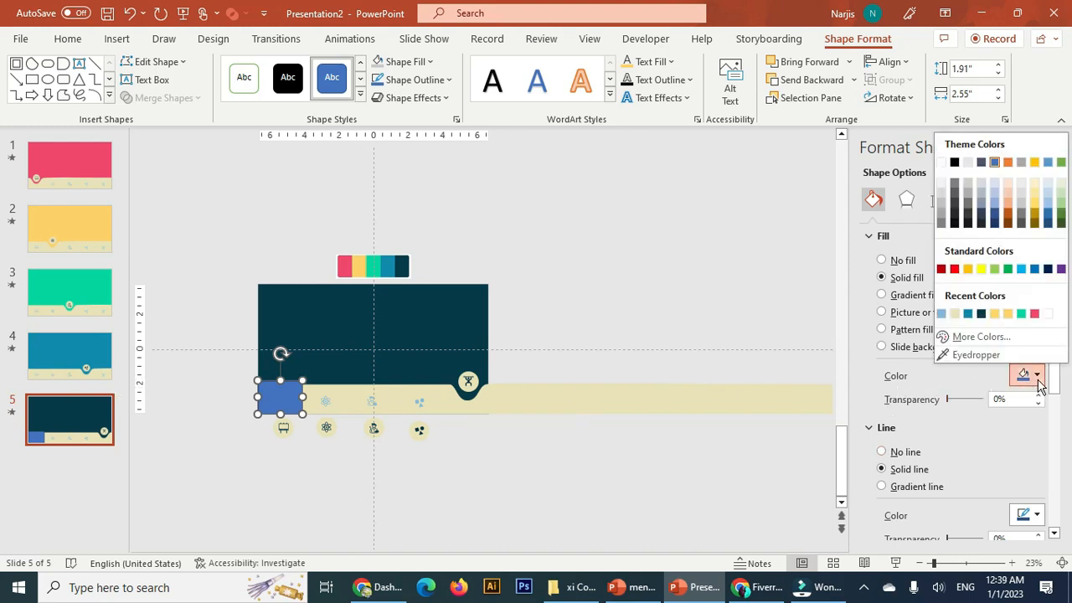
left_click(954, 314)
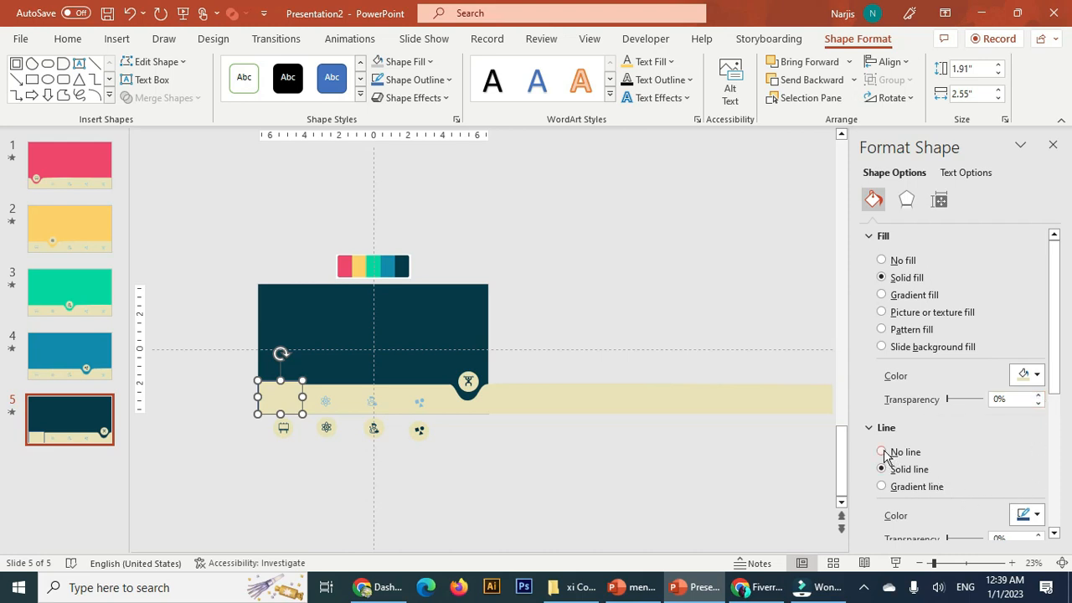
right_click(275, 402)
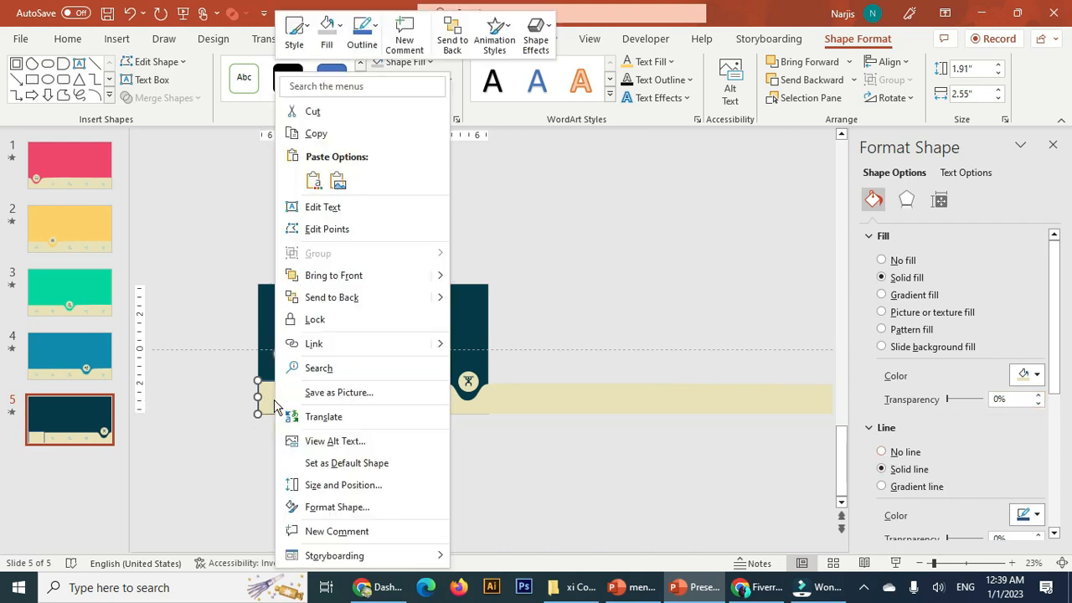
left_click(323, 306)
left_click(585, 502)
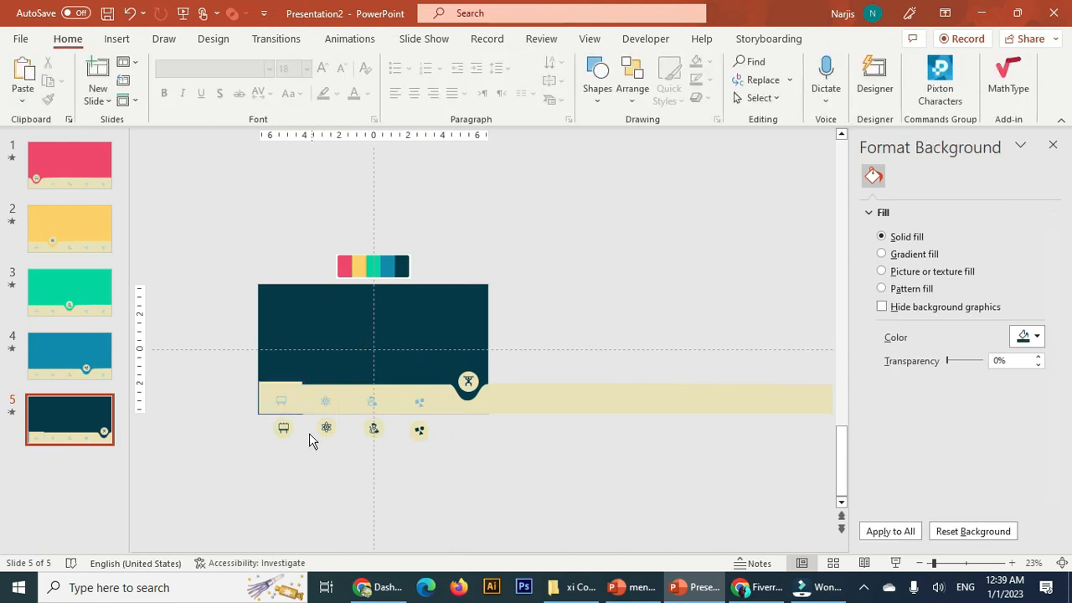
- Align the beige rectangle's upper edge with the bar and remove the rectangle's outline
left_click(293, 388)
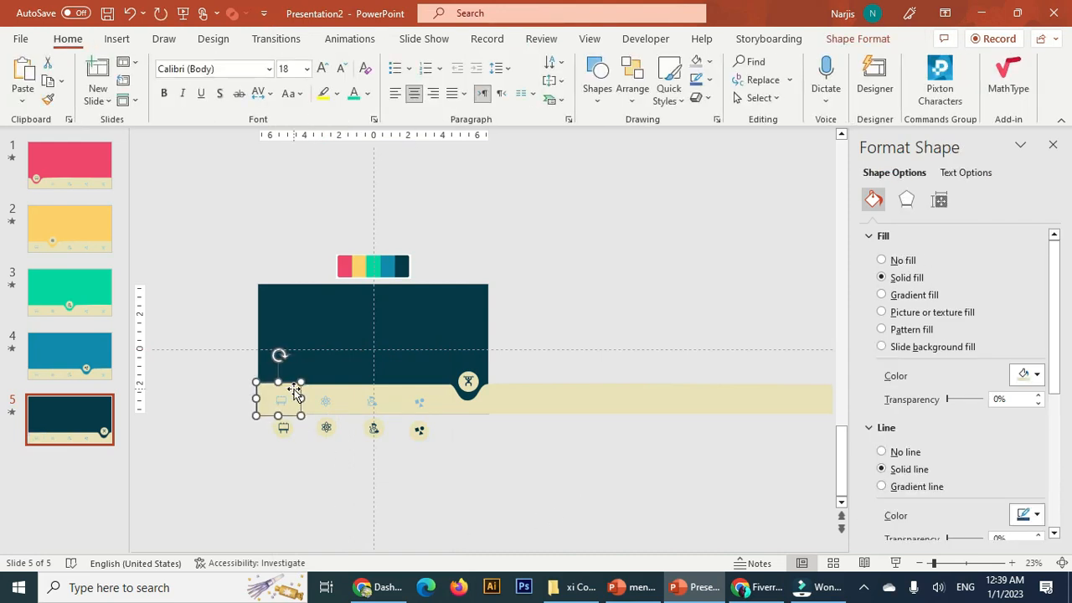
left_click(417, 475)
left_click(280, 396)
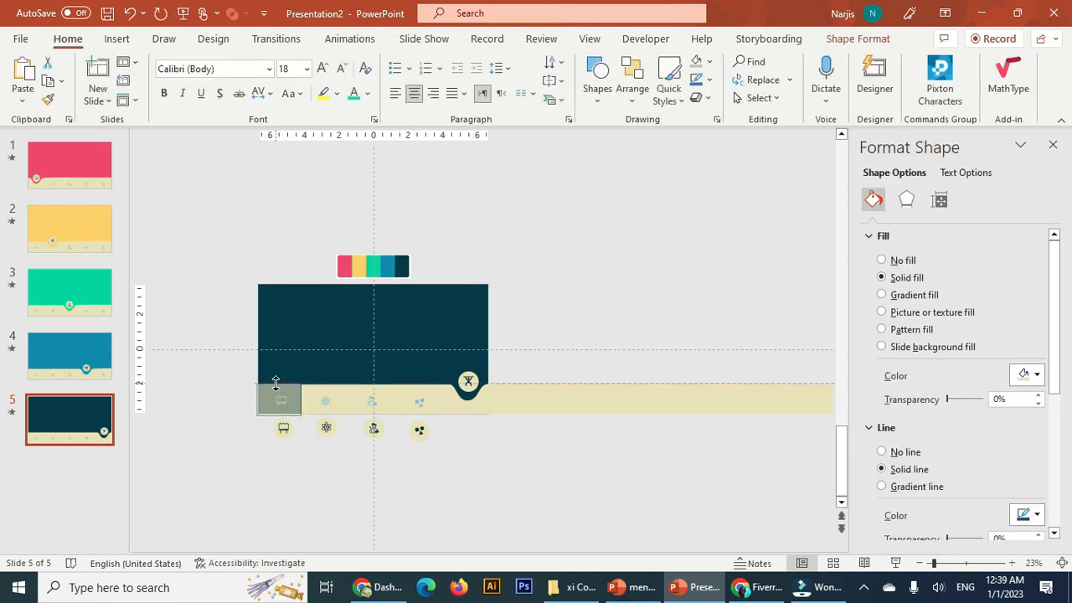
left_click(480, 491)
left_click(281, 404)
left_click(274, 392)
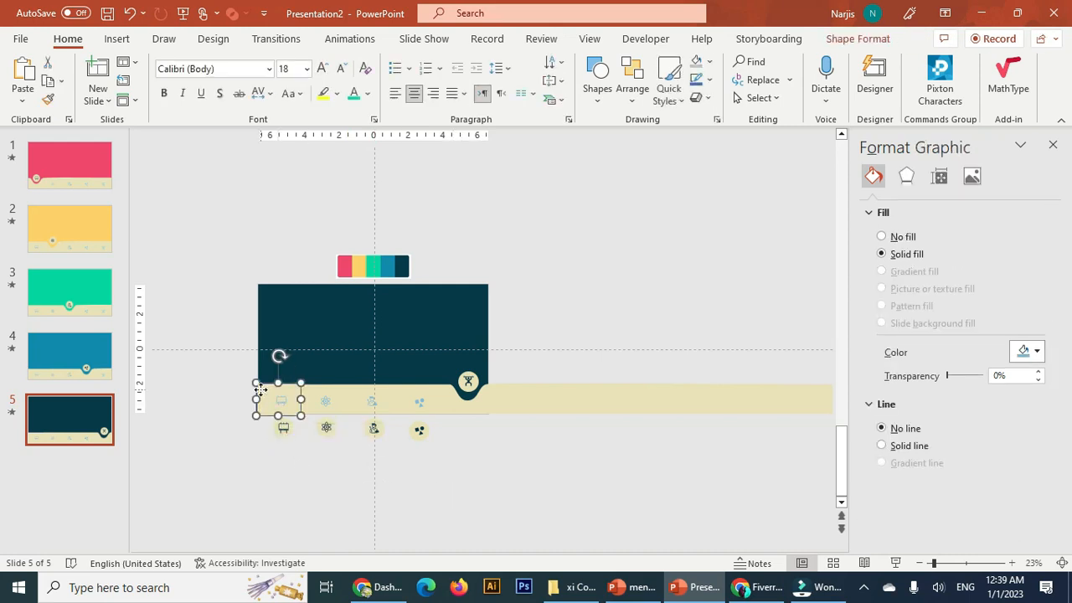
left_click(882, 451)
left_click(585, 495)
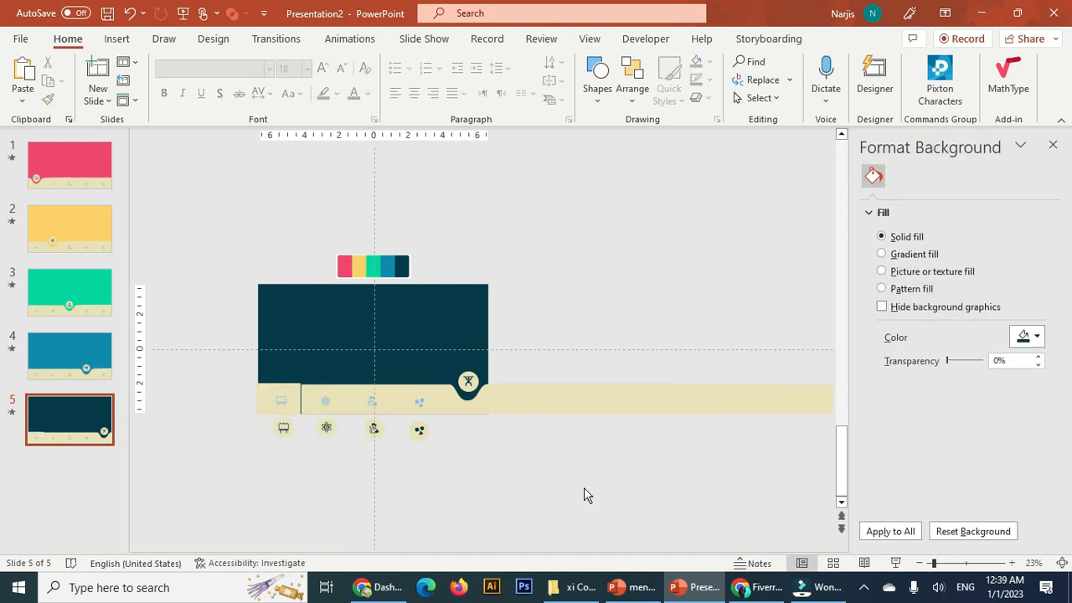
- Adjust the beige rectangle against the bar on slide 5 to close the thin gap between them
left_click(294, 391)
left_click(445, 491)
left_click(300, 400)
left_click(345, 449)
left_click(281, 387)
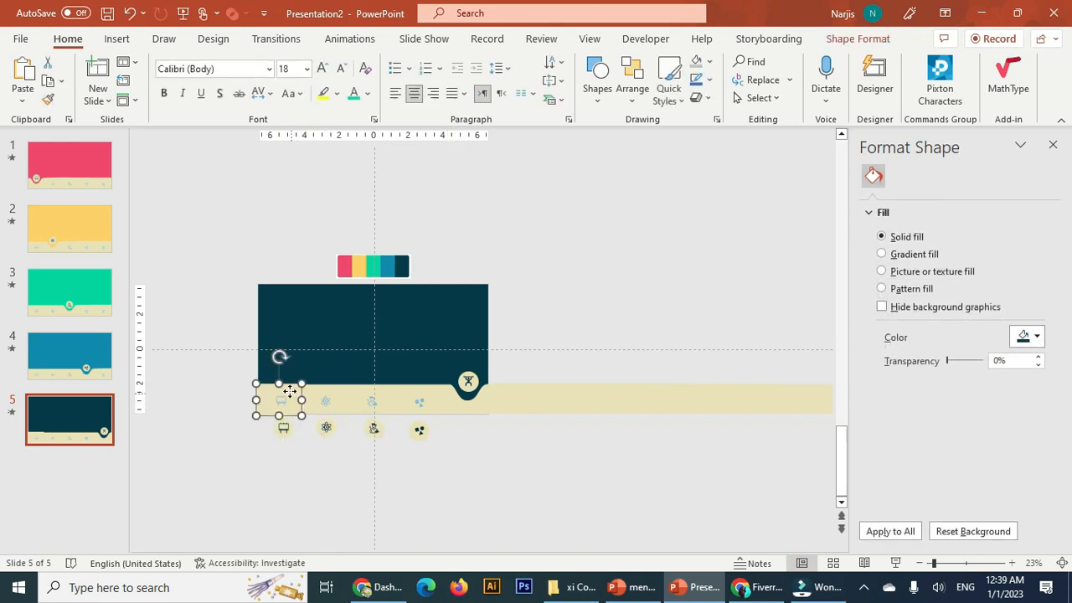
left_click(424, 496)
left_click(550, 411)
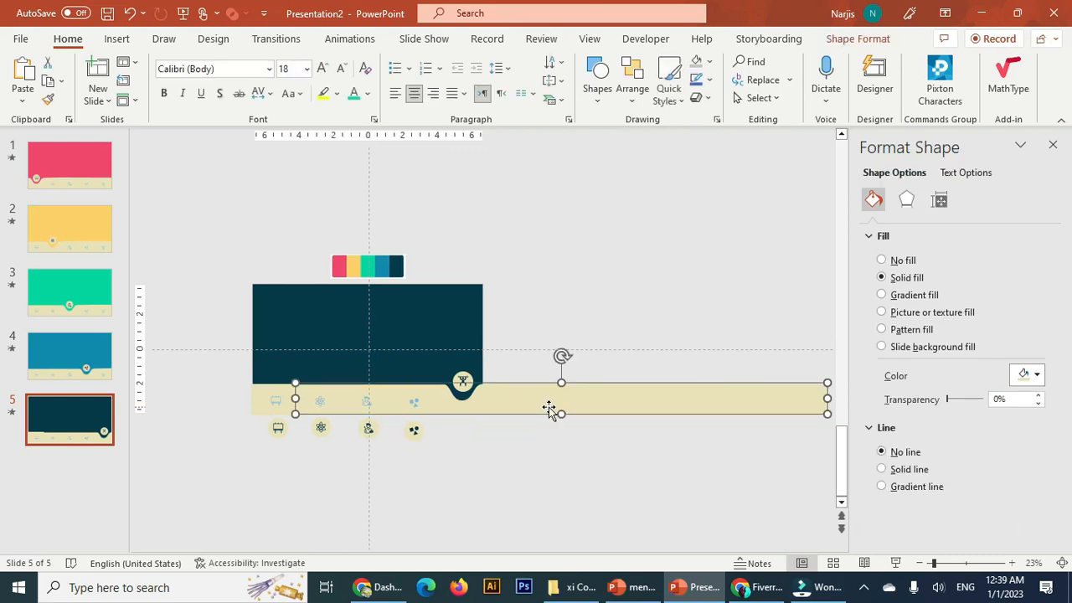
left_click(505, 474)
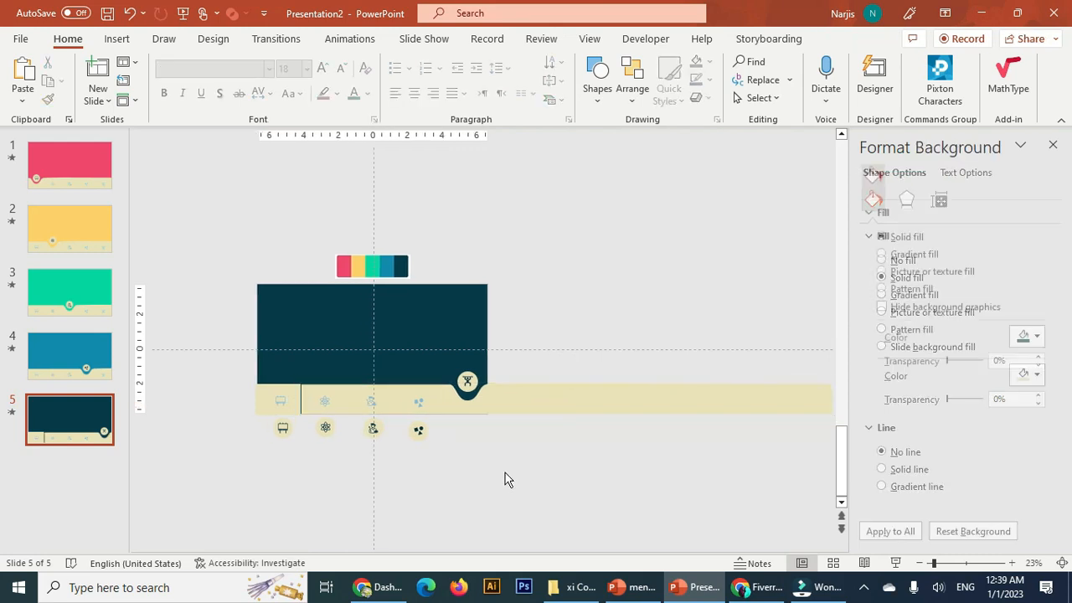
left_click(282, 403)
left_click(599, 476)
left_click(289, 390)
left_click(755, 532)
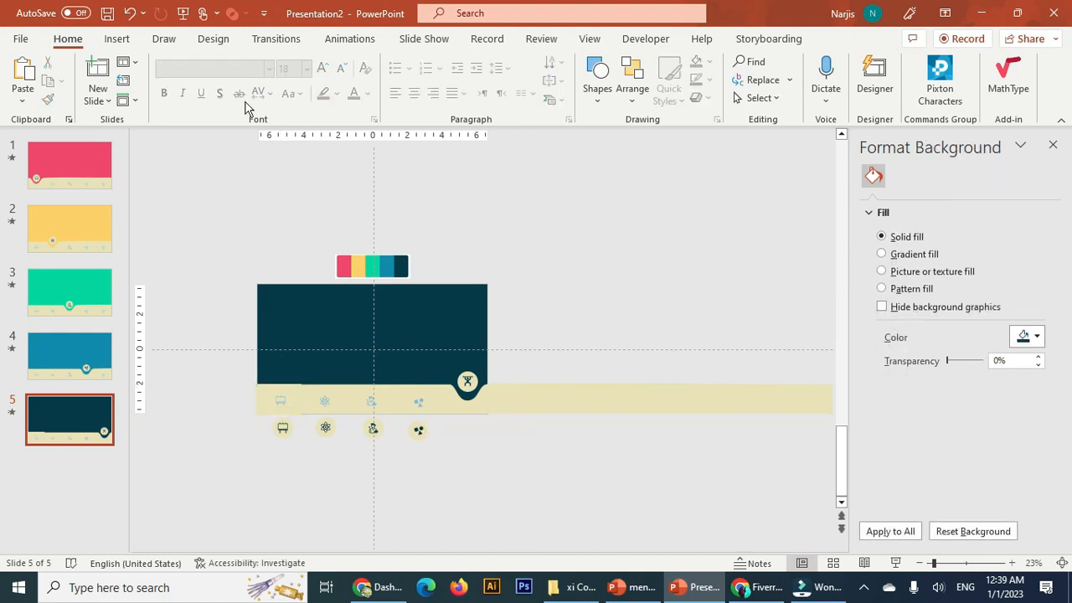
- Run the slide show from the beginning and test the links of the atom, painter, shapes, weightlifter and billboard icons
left_click(416, 40)
left_click(23, 74)
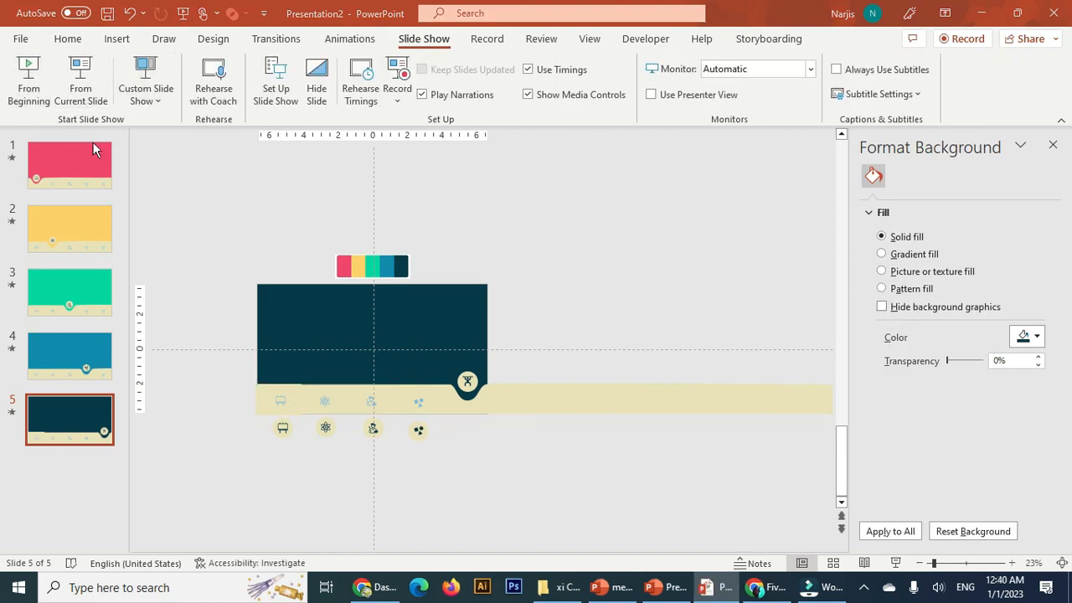
left_click(299, 542)
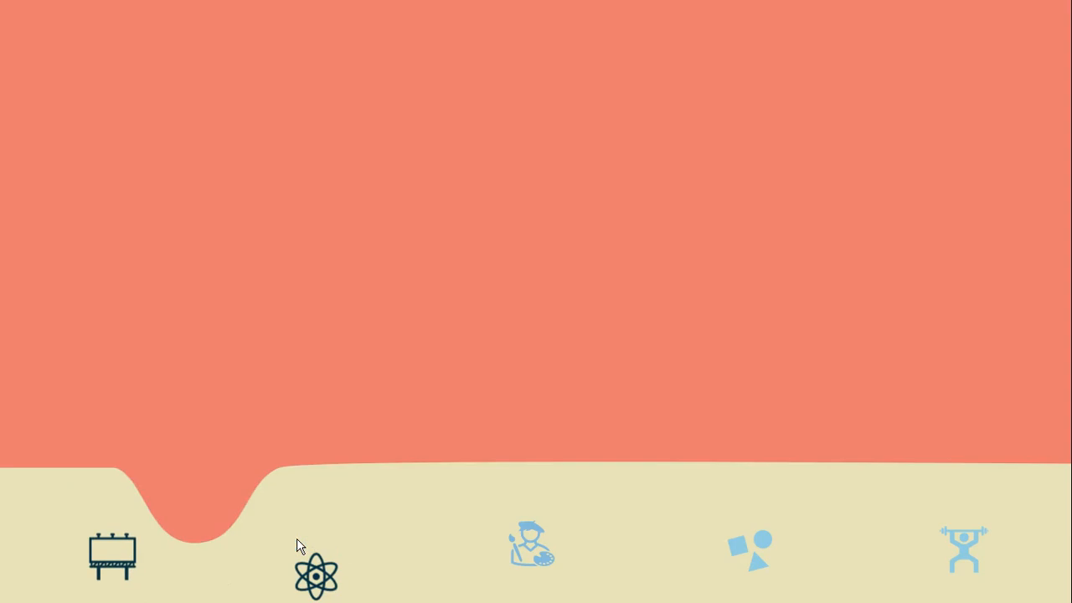
left_click(543, 555)
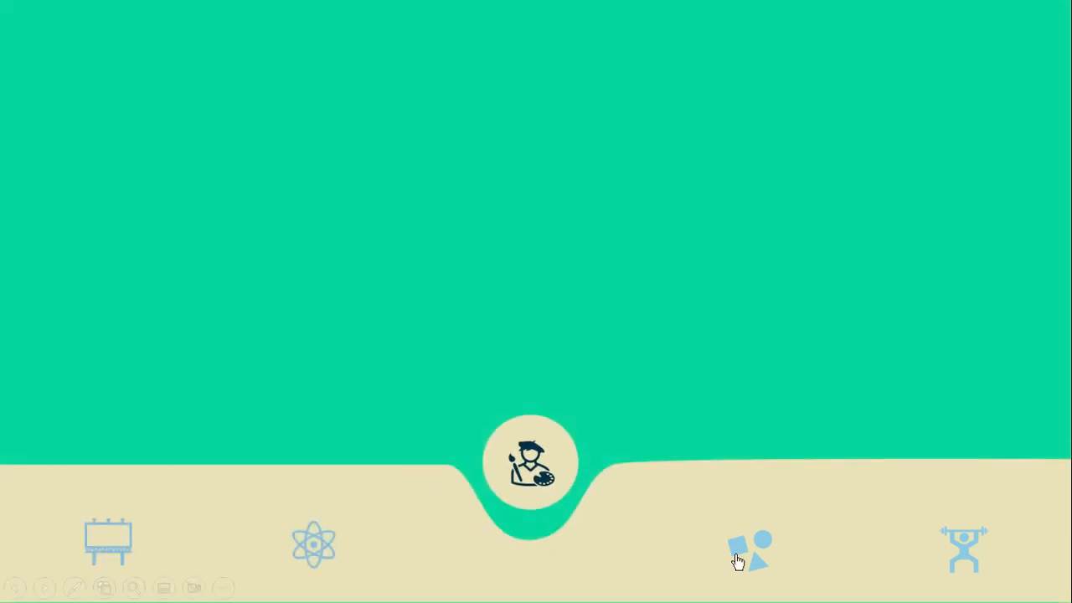
left_click(759, 553)
left_click(940, 553)
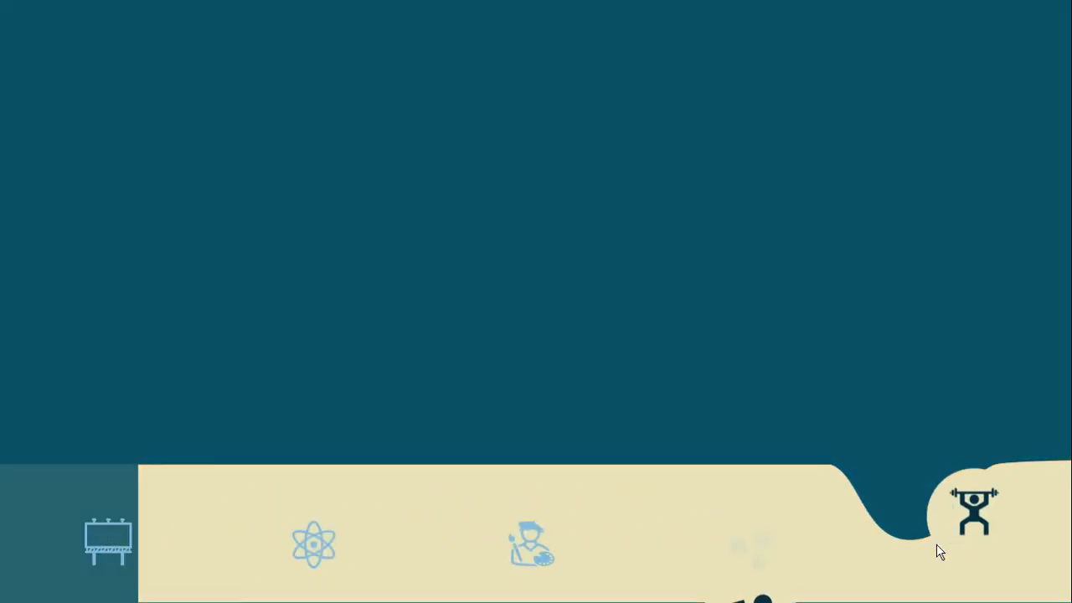
left_click(95, 558)
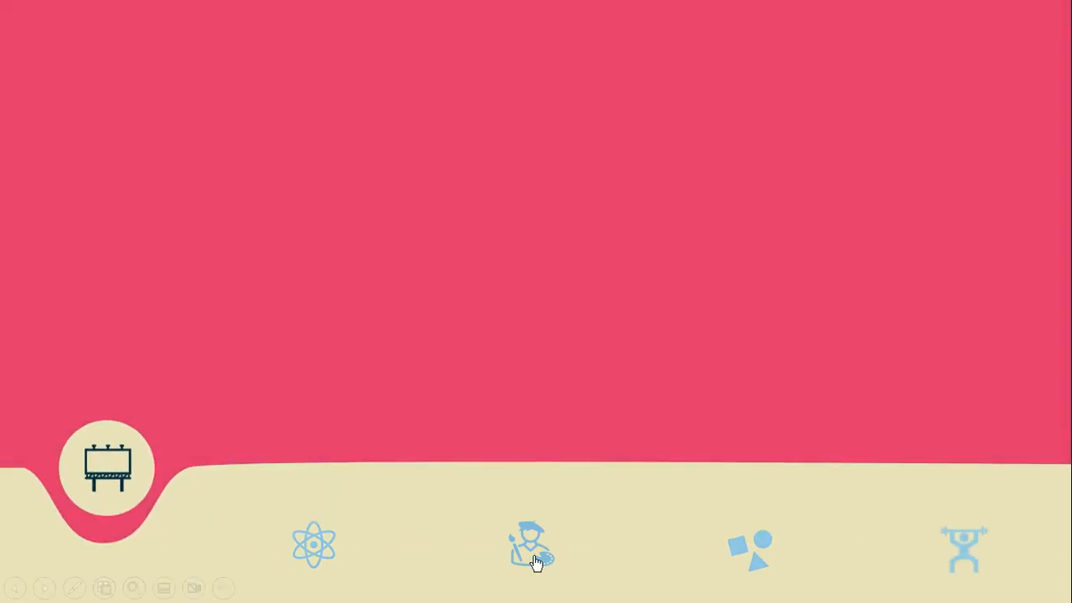
- Test the menu links in reverse order from the weightlifter icon back to the billboard, finishing on the atom icon's slide
left_click(997, 555)
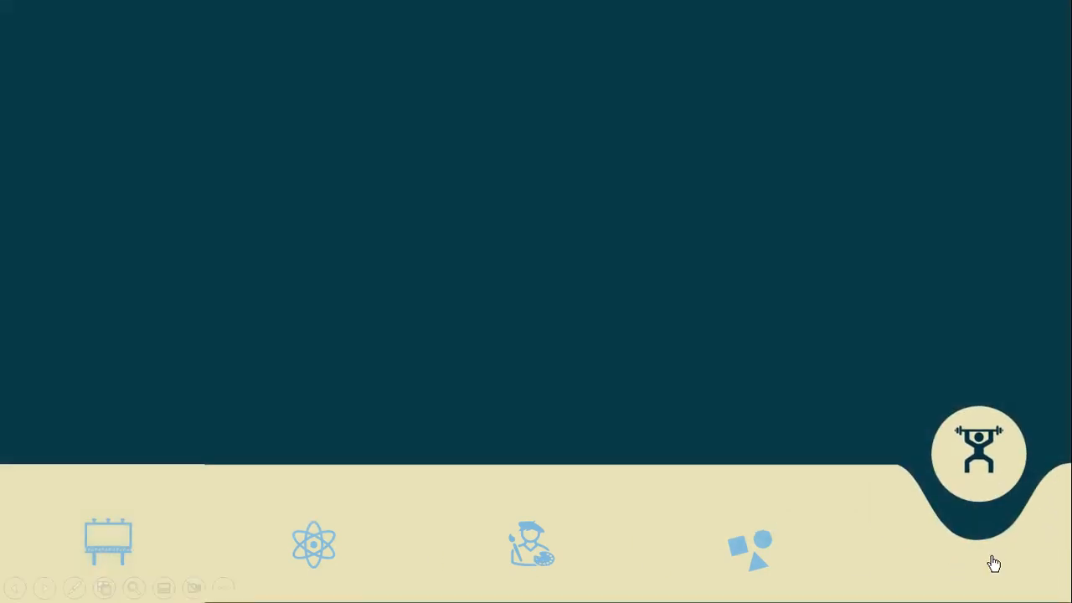
left_click(746, 566)
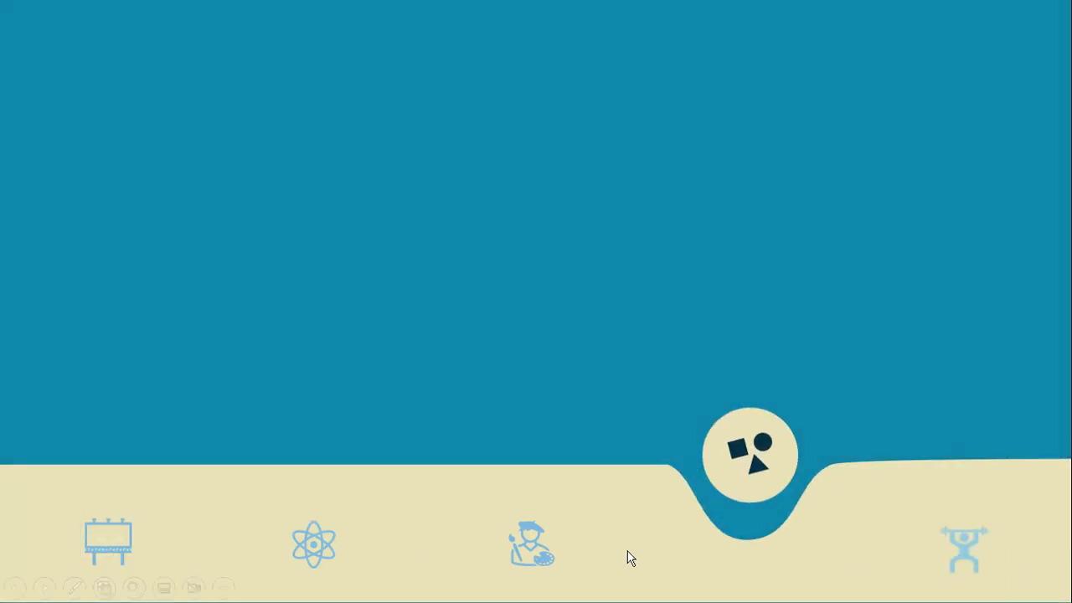
left_click(530, 553)
left_click(293, 543)
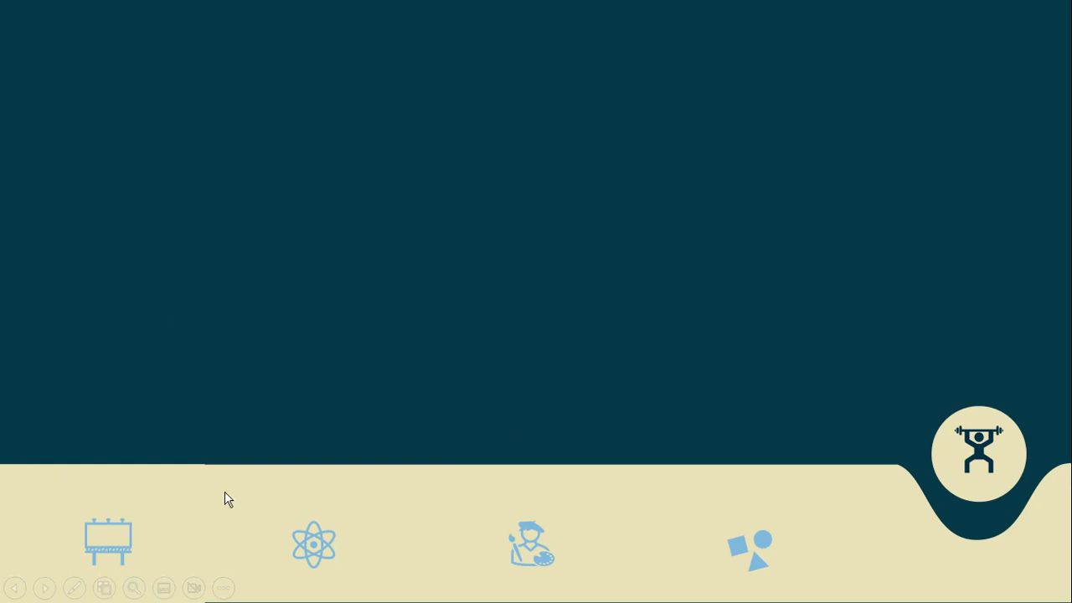
left_click(119, 546)
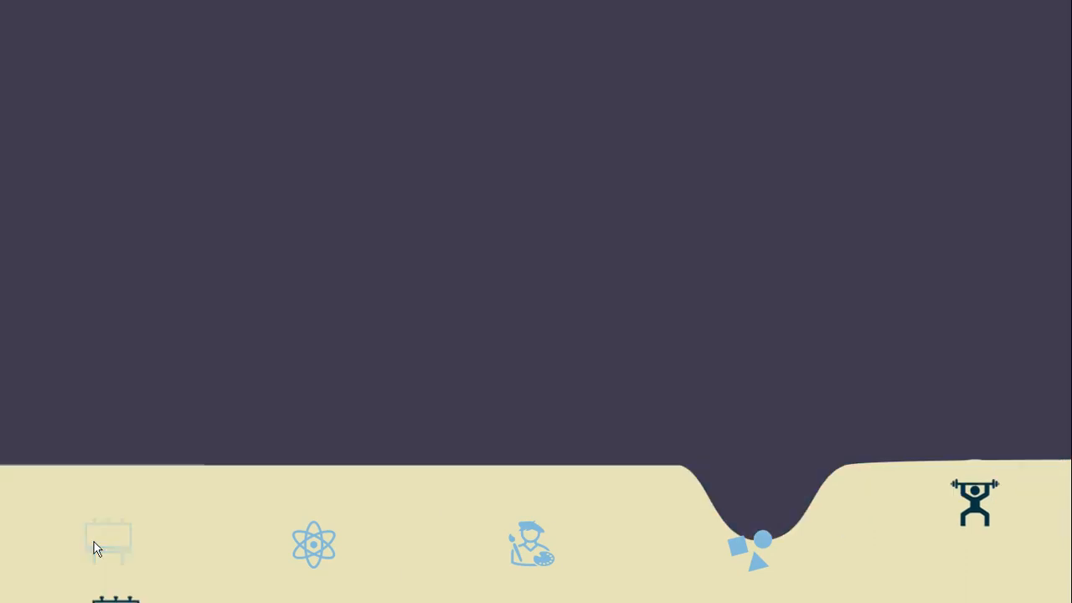
left_click(314, 545)
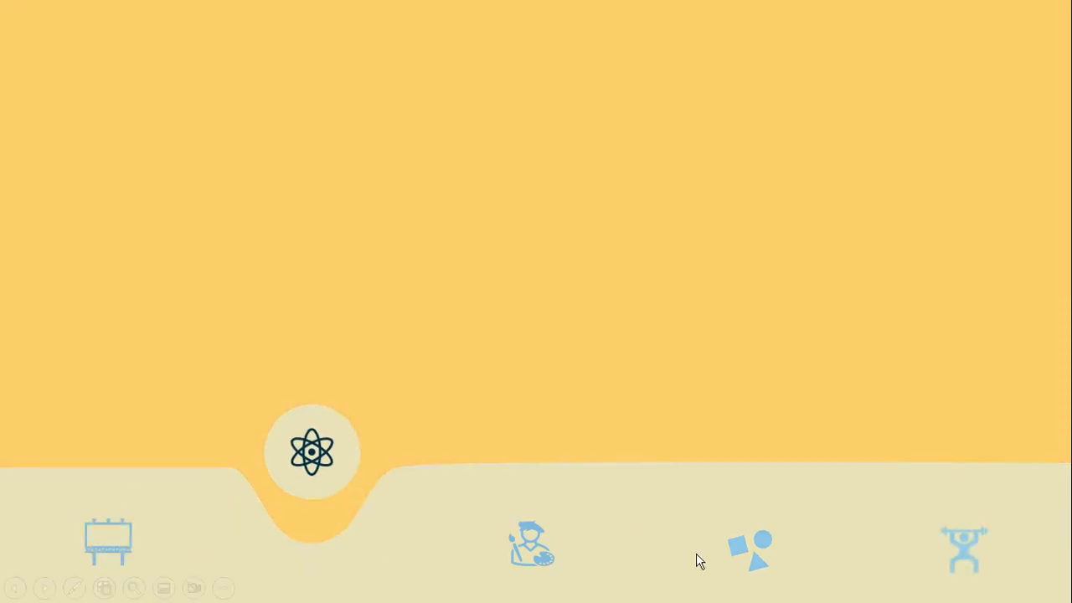
- Test the shapes icon's link, advance through the last slide and exit the slide show
left_click(722, 552)
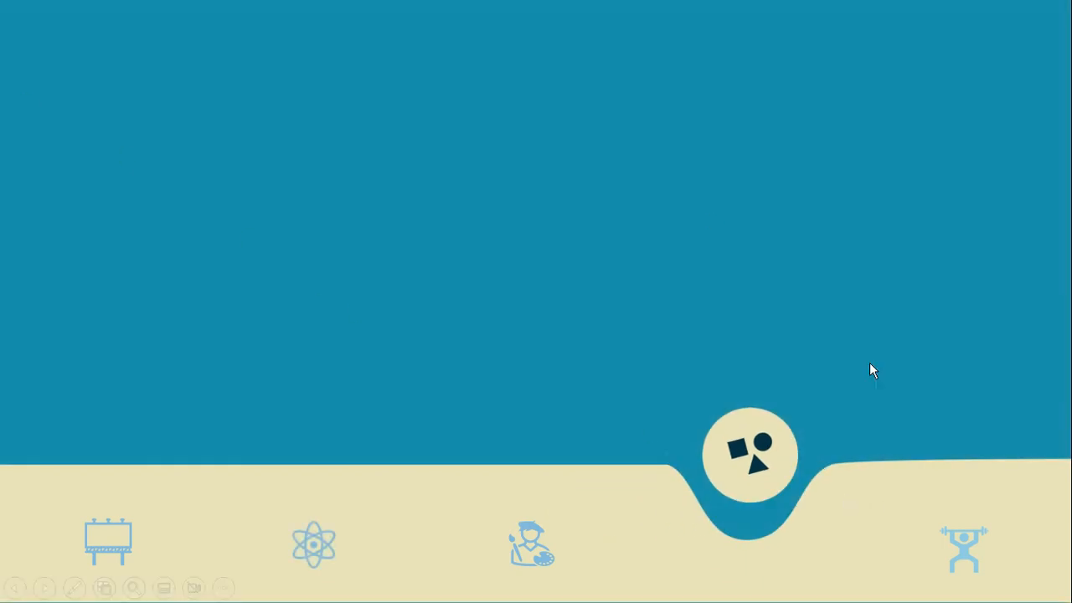
left_click(573, 322)
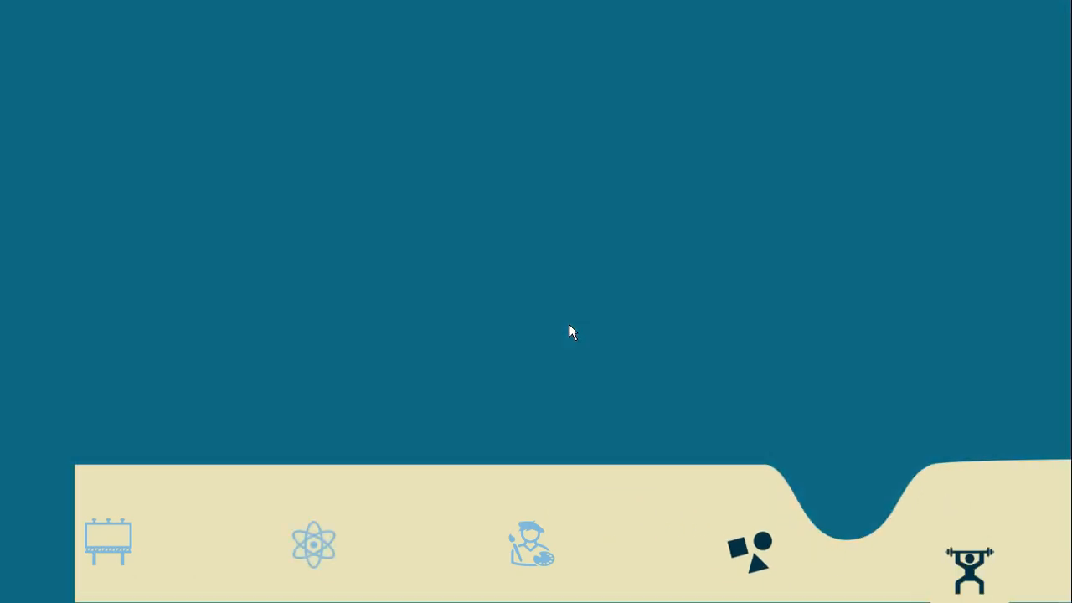
left_click(523, 378)
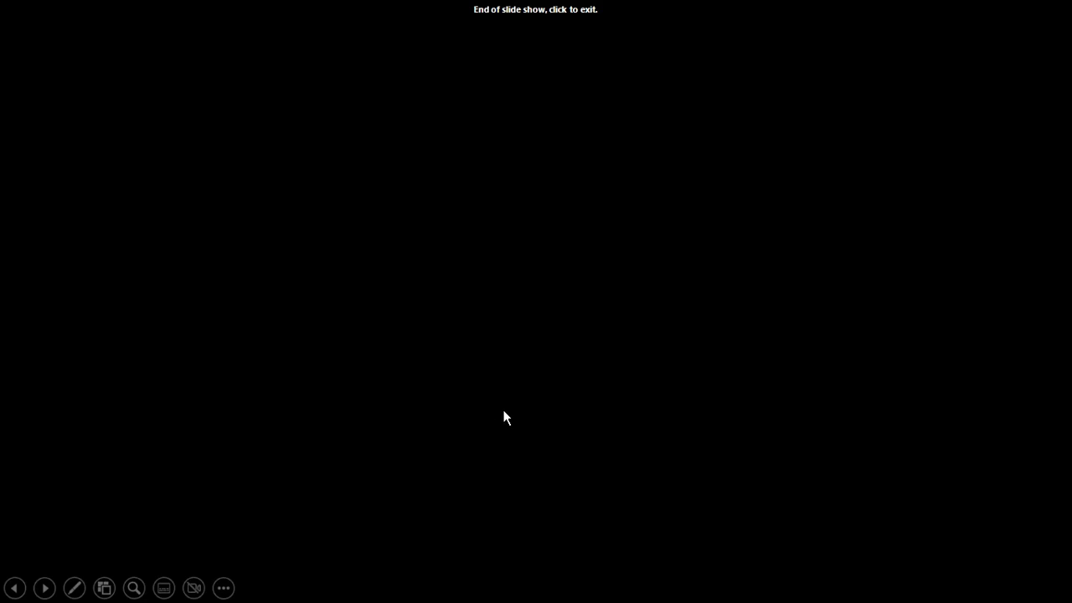
left_click(185, 311)
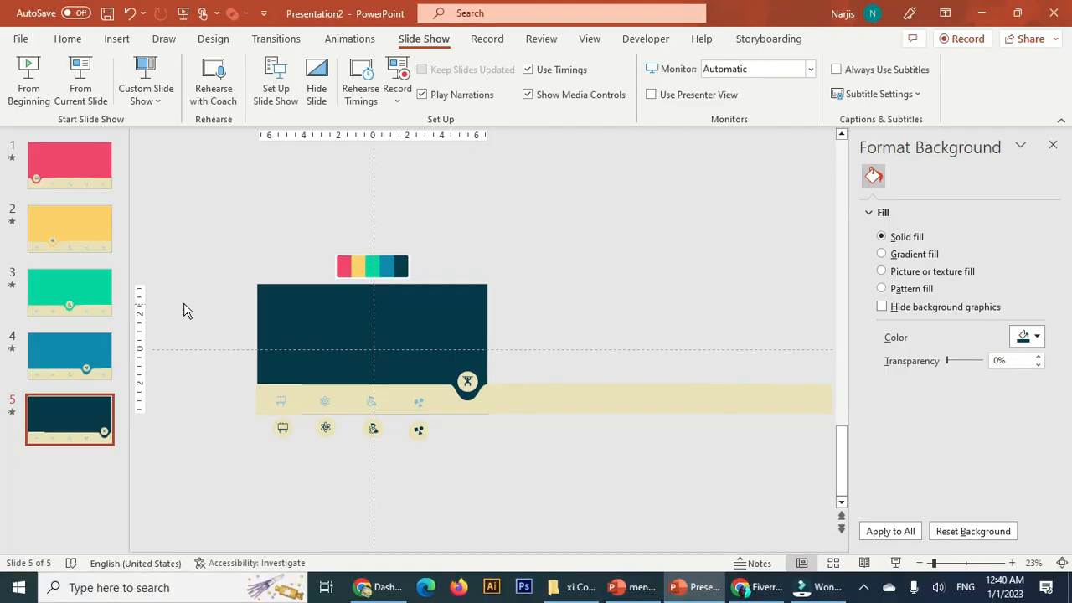
- Switch to the menu anim presentation and start its slide show from the green Design slide
mouse_move(632, 587)
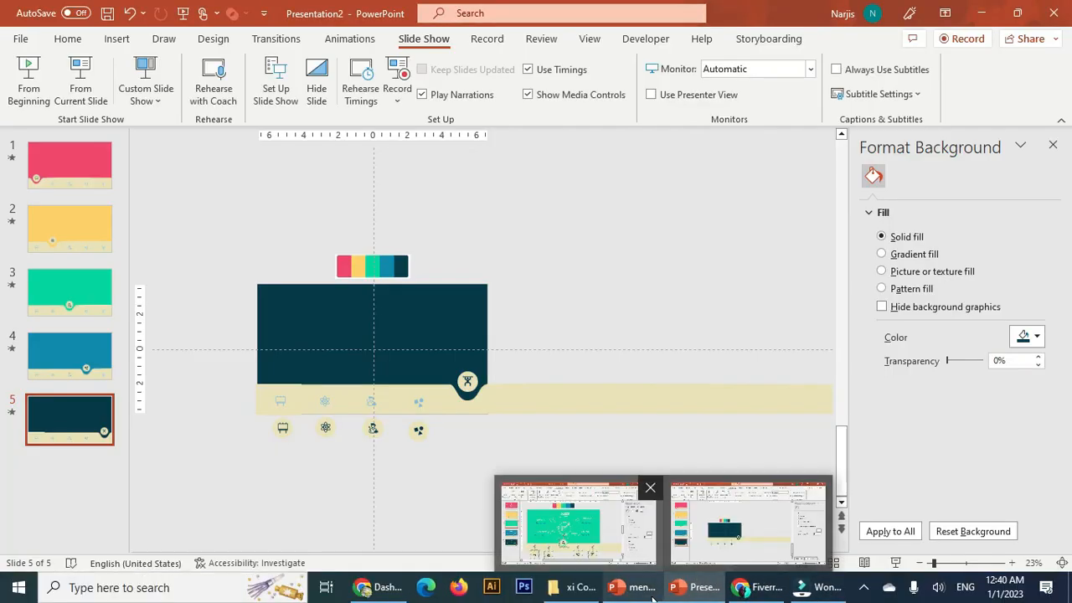
left_click(592, 534)
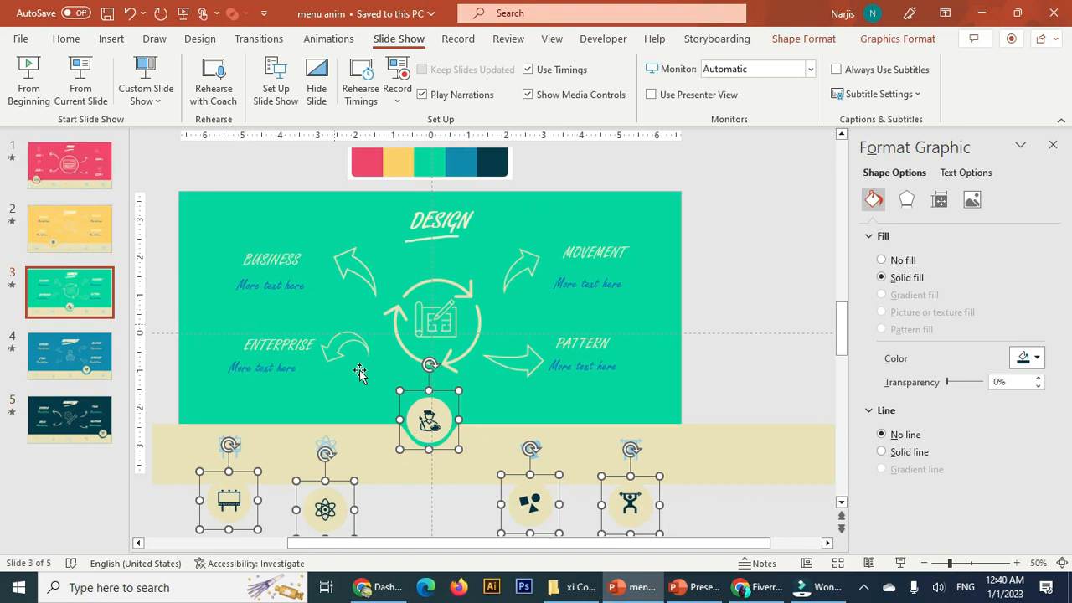
left_click(693, 587)
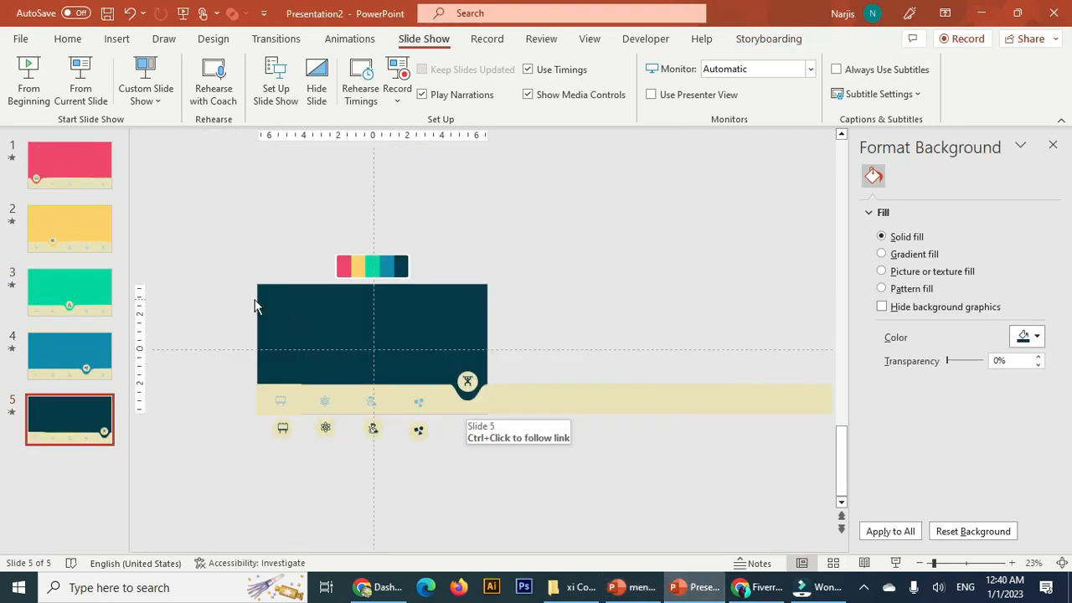
left_click(618, 587)
key("shift+F5")
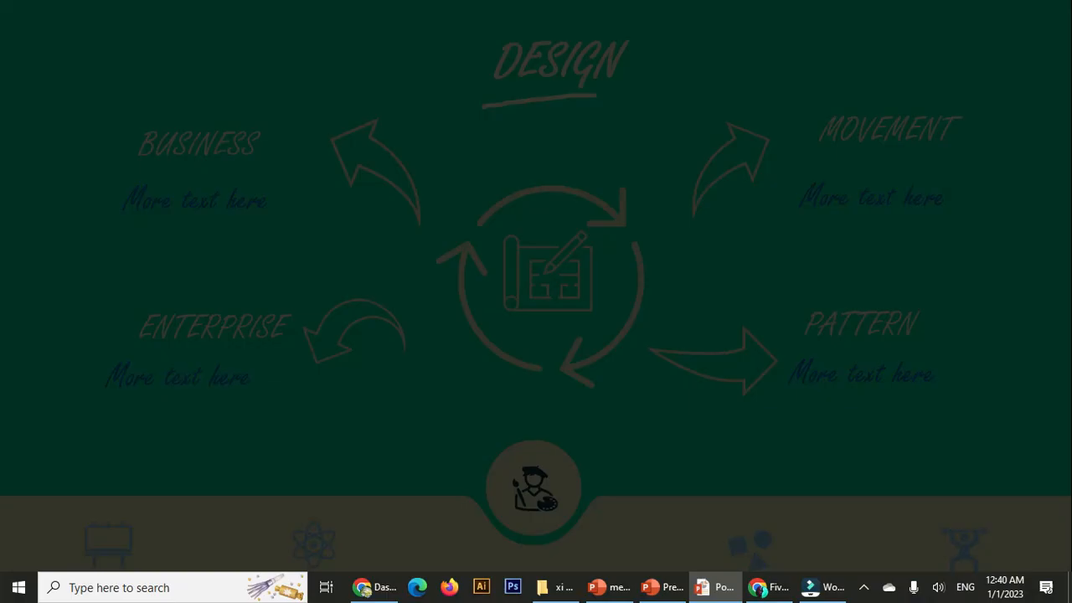
- Test the finished menu's links in order: billboard, atom, painter, shapes and weightlifter icons
left_click(84, 525)
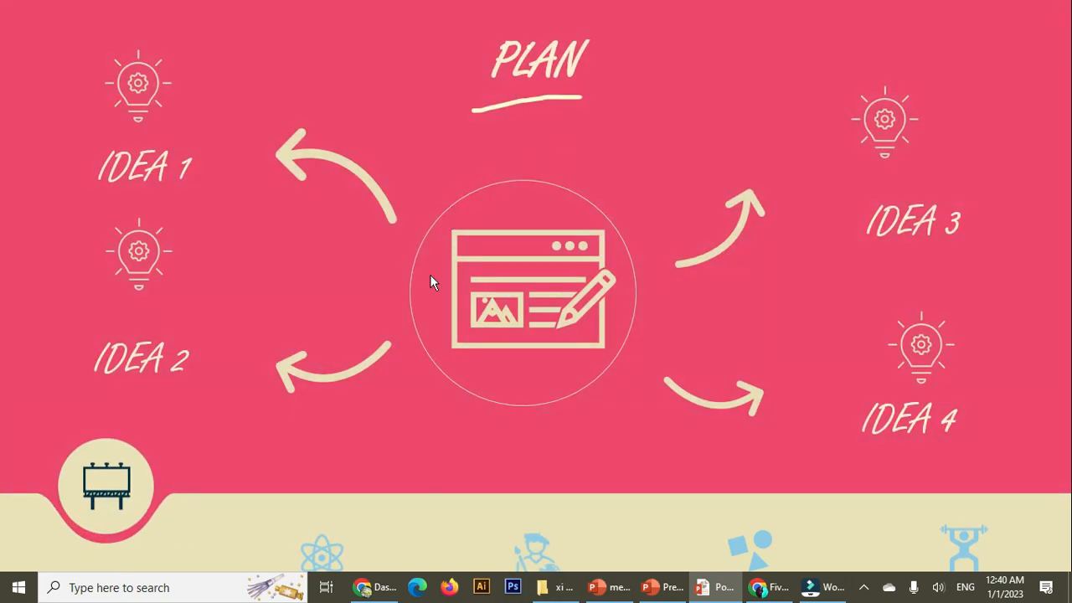
left_click(333, 553)
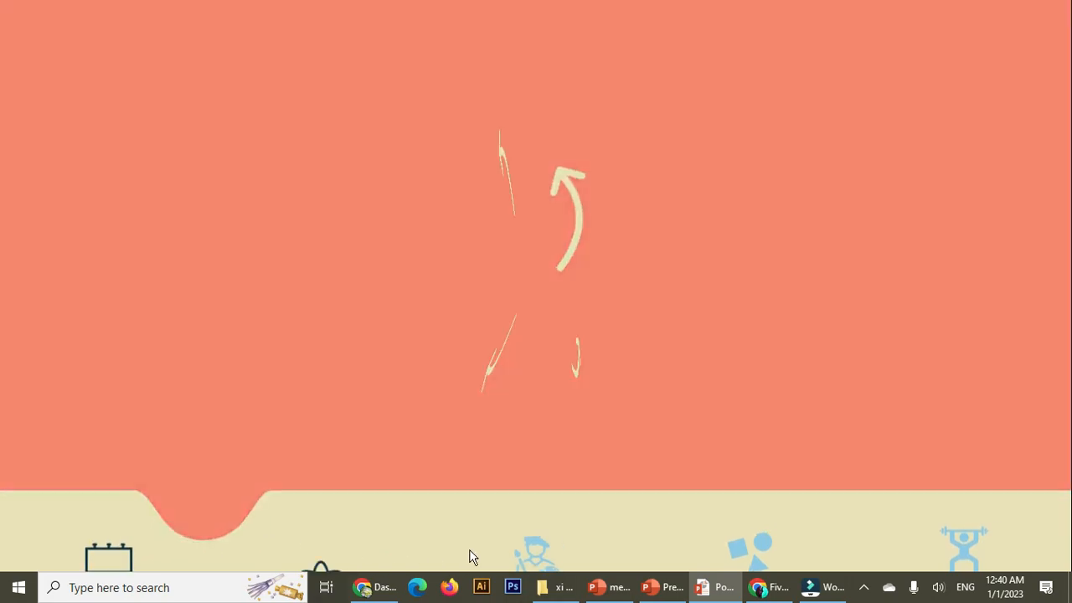
left_click(508, 545)
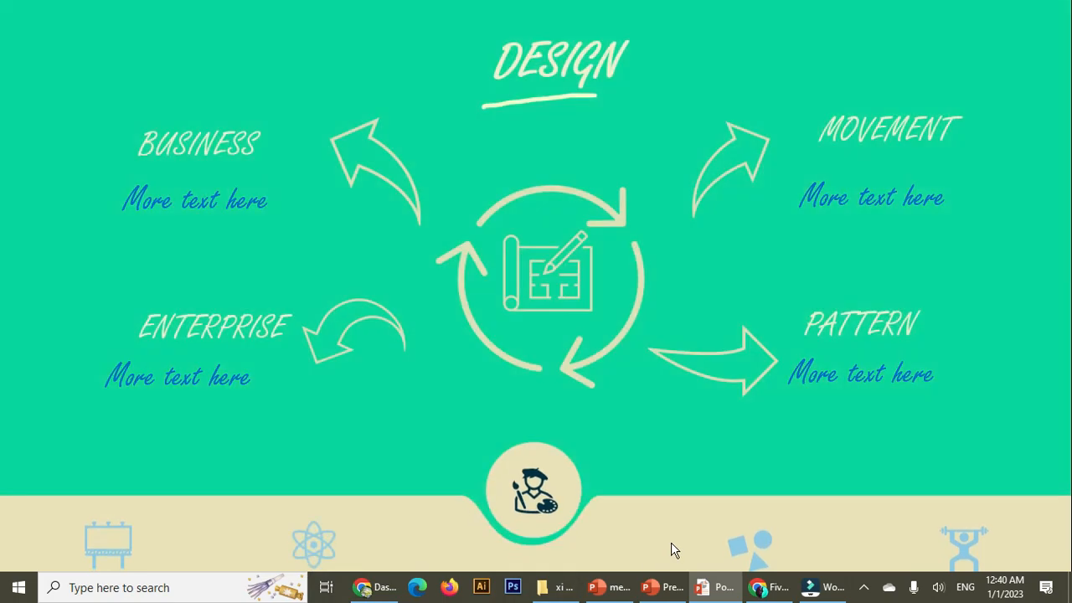
left_click(727, 541)
left_click(937, 545)
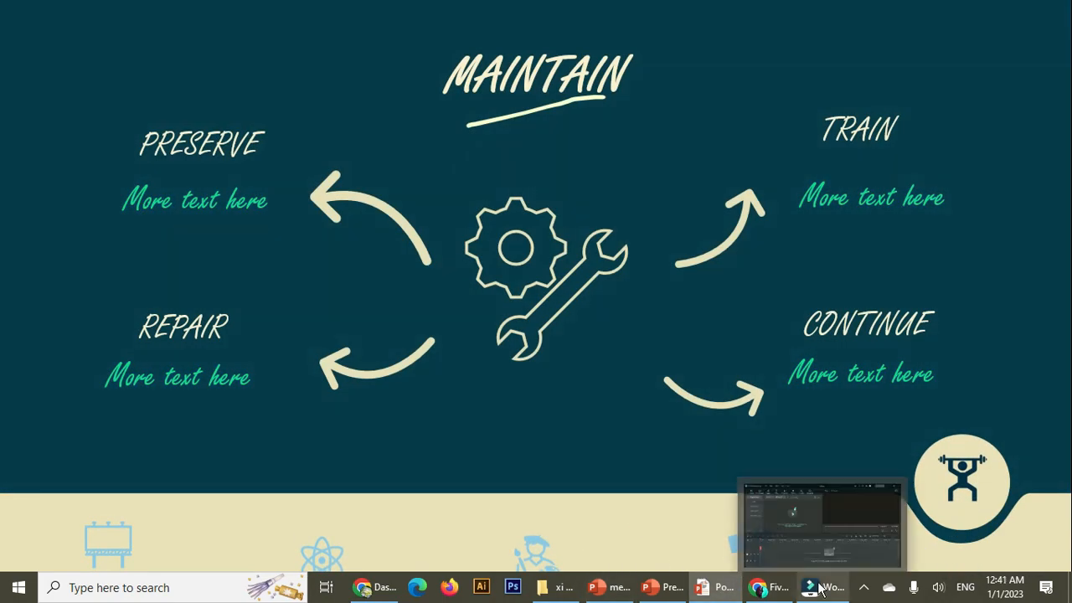
left_click(863, 590)
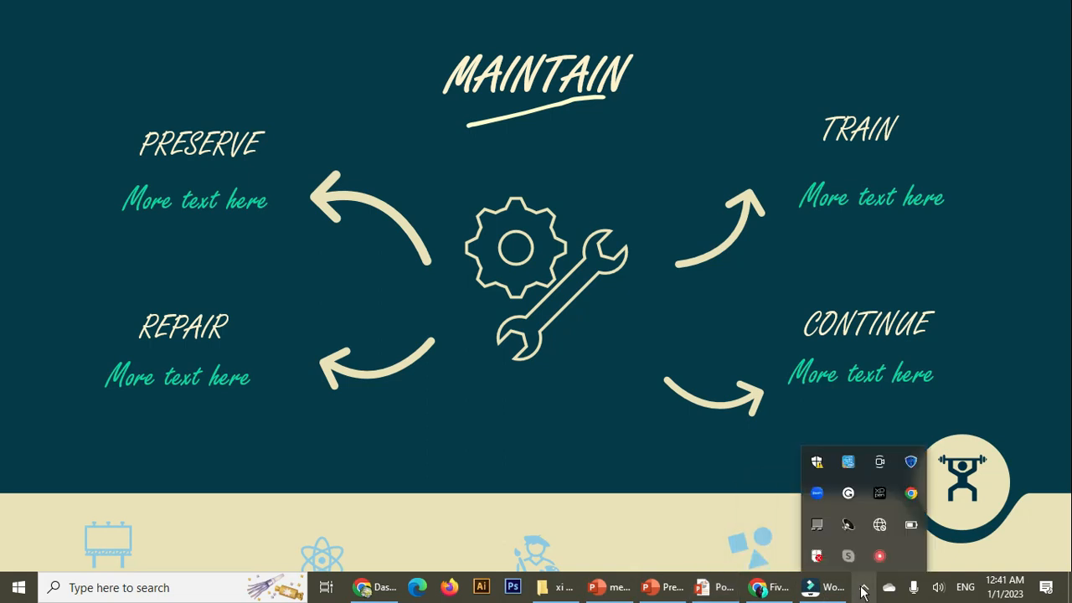
right_click(874, 564)
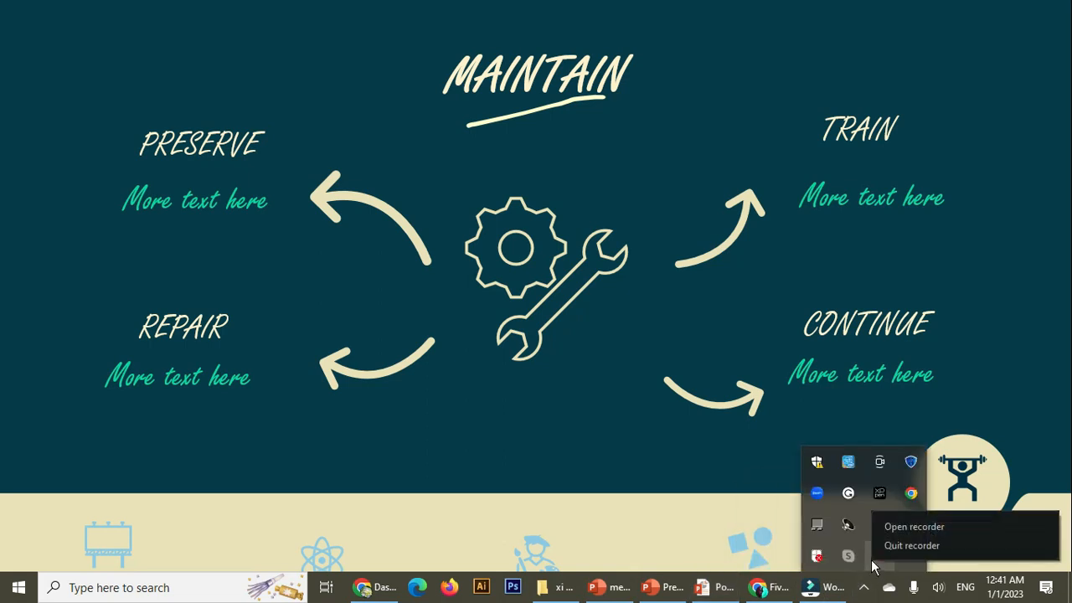
left_click(625, 496)
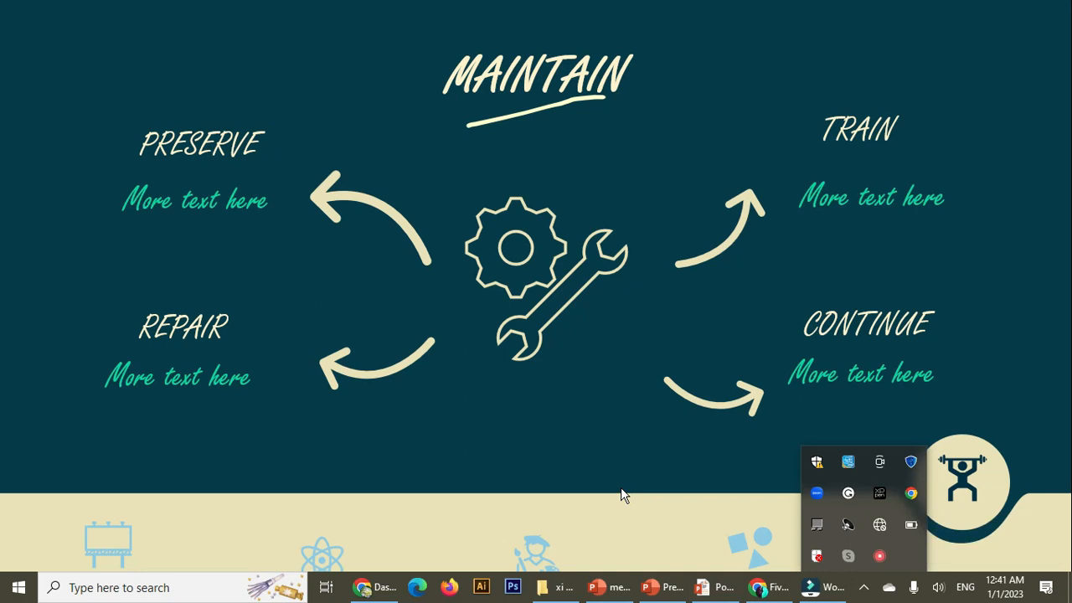
- Test the finished menu's links in reverse from the shapes icon through painter and atom to the billboard's Plan slide
left_click(745, 547)
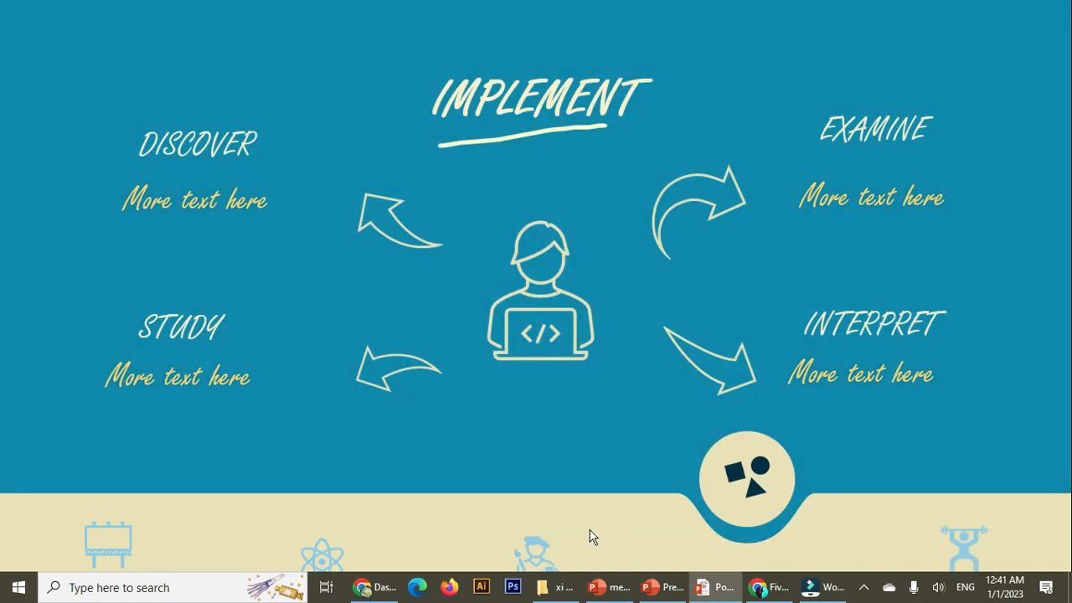
left_click(536, 551)
left_click(322, 555)
left_click(107, 544)
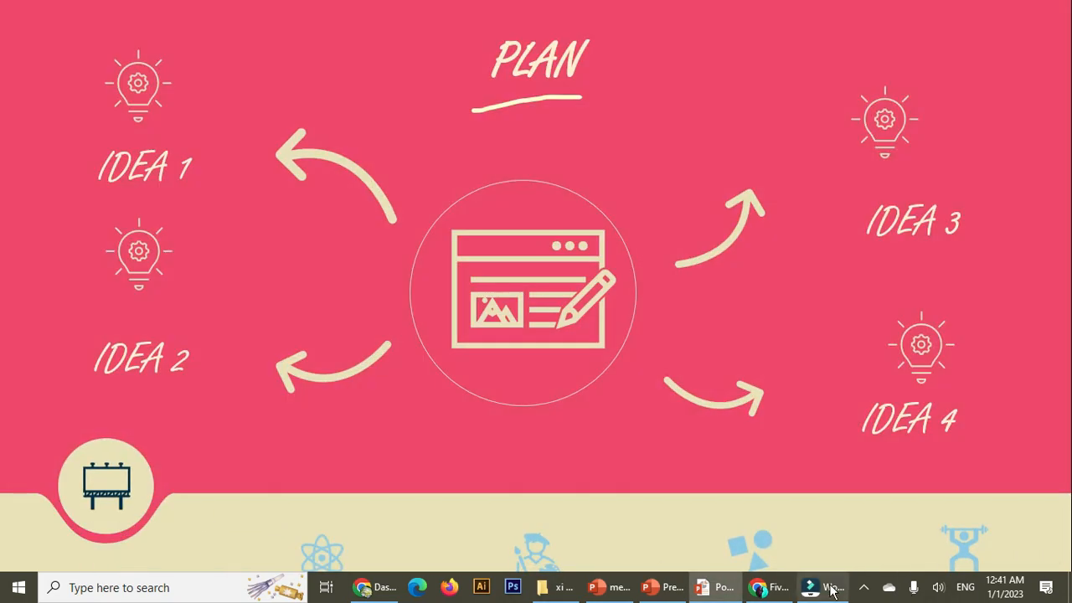